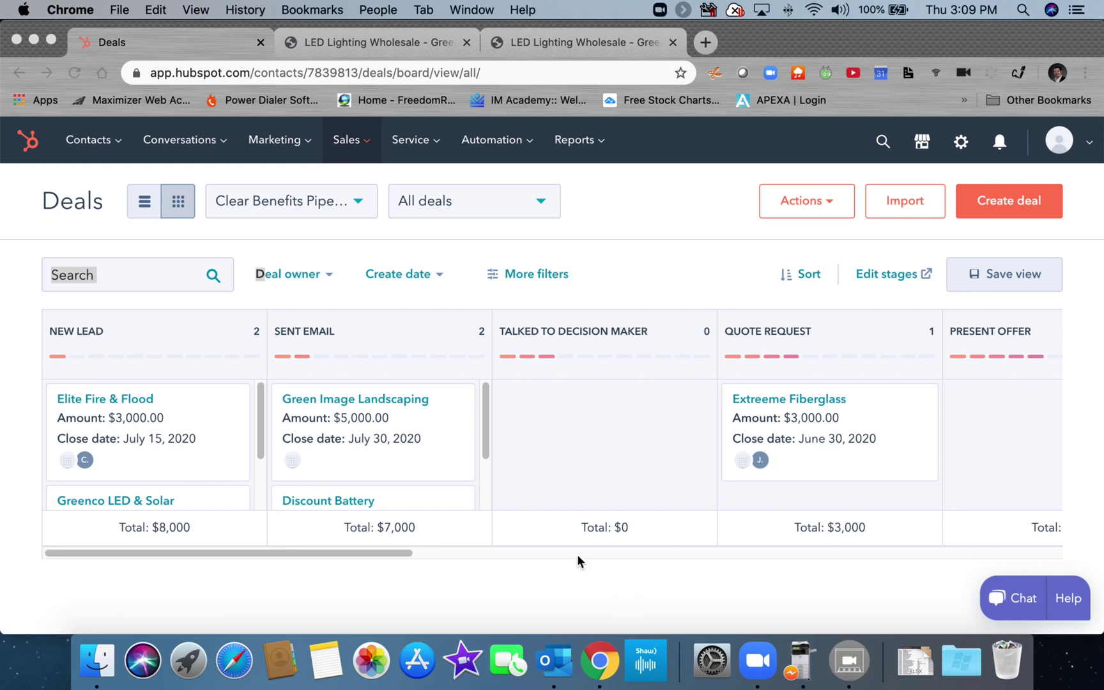
# Examine the deals listed in the New Lead stage of the pipeline board
pyautogui.click(257, 440)
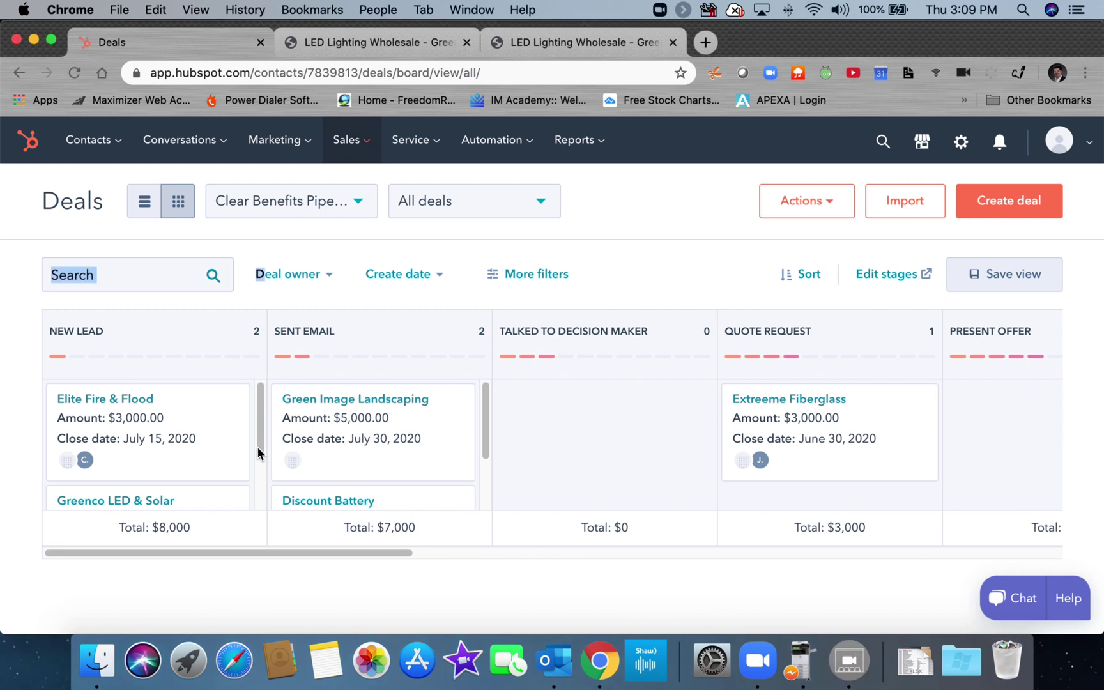
pyautogui.moveTo(226, 453); pyautogui.dragTo(225, 425)
pyautogui.scroll(-3, 225, 425)
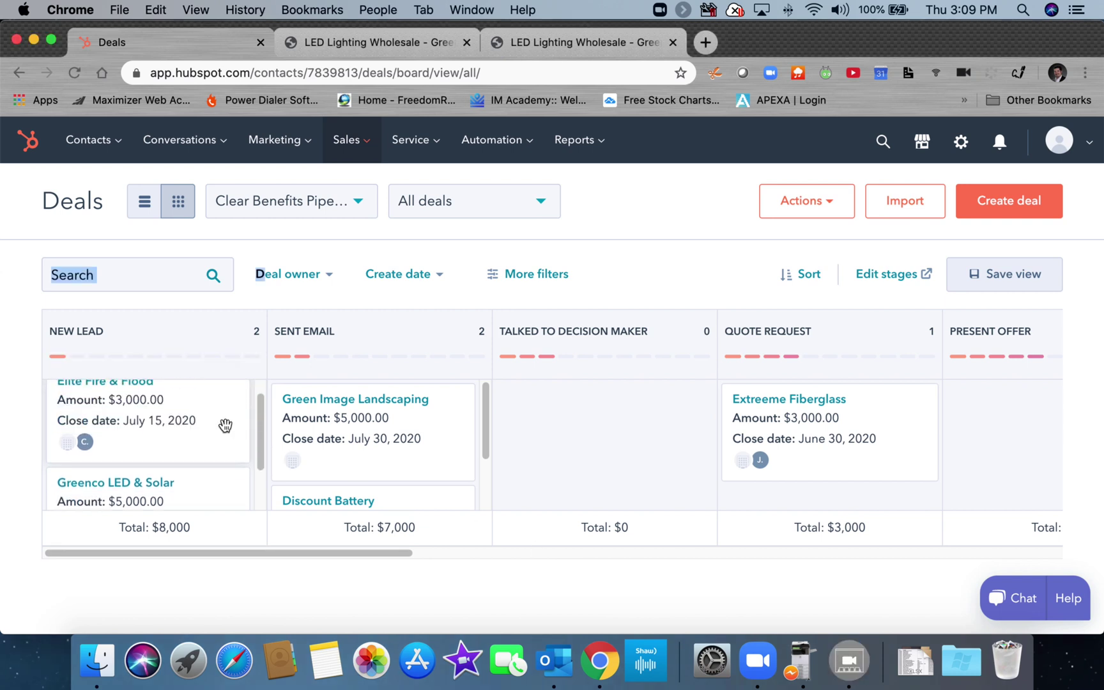
pyautogui.scroll(3, 226, 427)
pyautogui.scroll(-3, 227, 430)
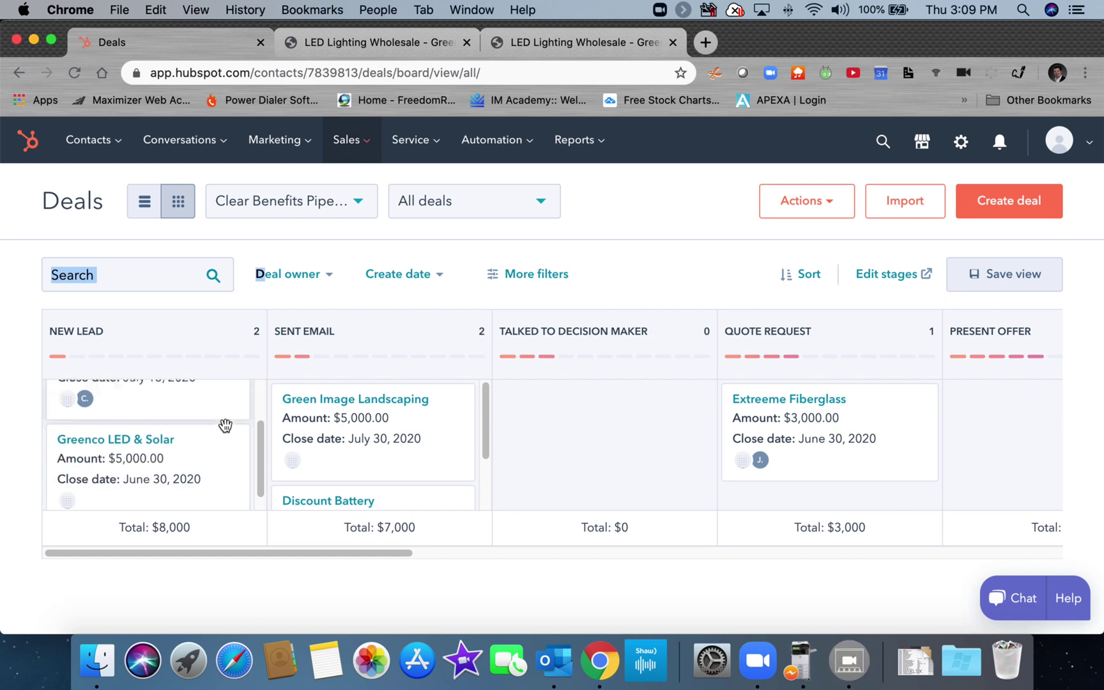
pyautogui.scroll(3, 227, 428)
pyautogui.scroll(-3, 226, 425)
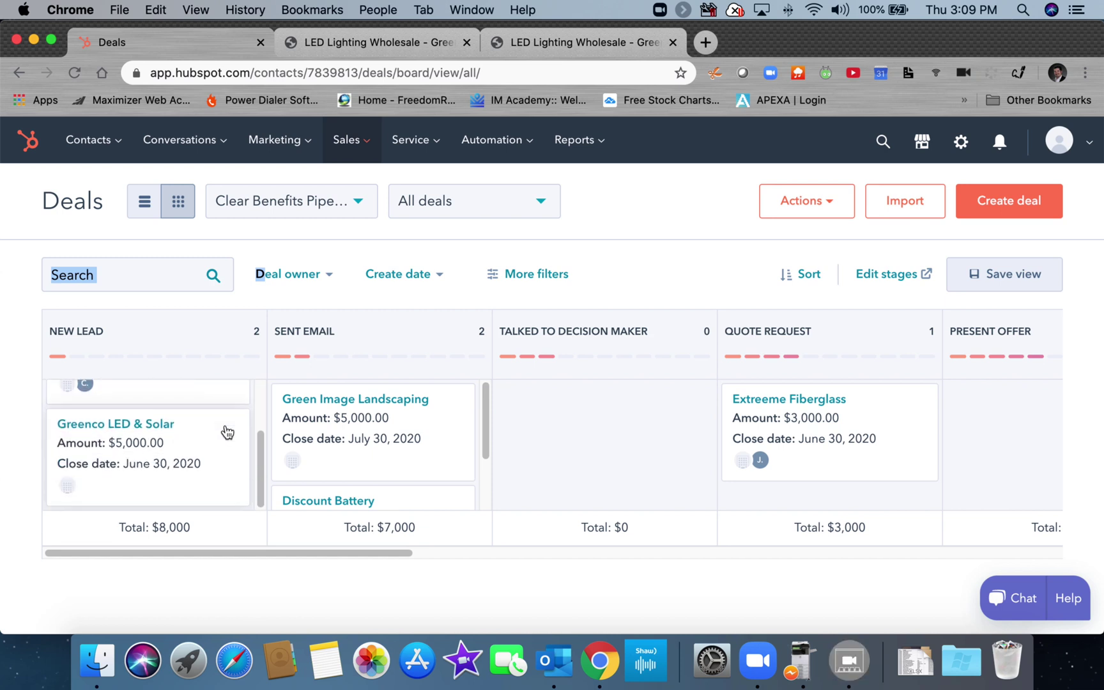
pyautogui.scroll(3, 226, 425)
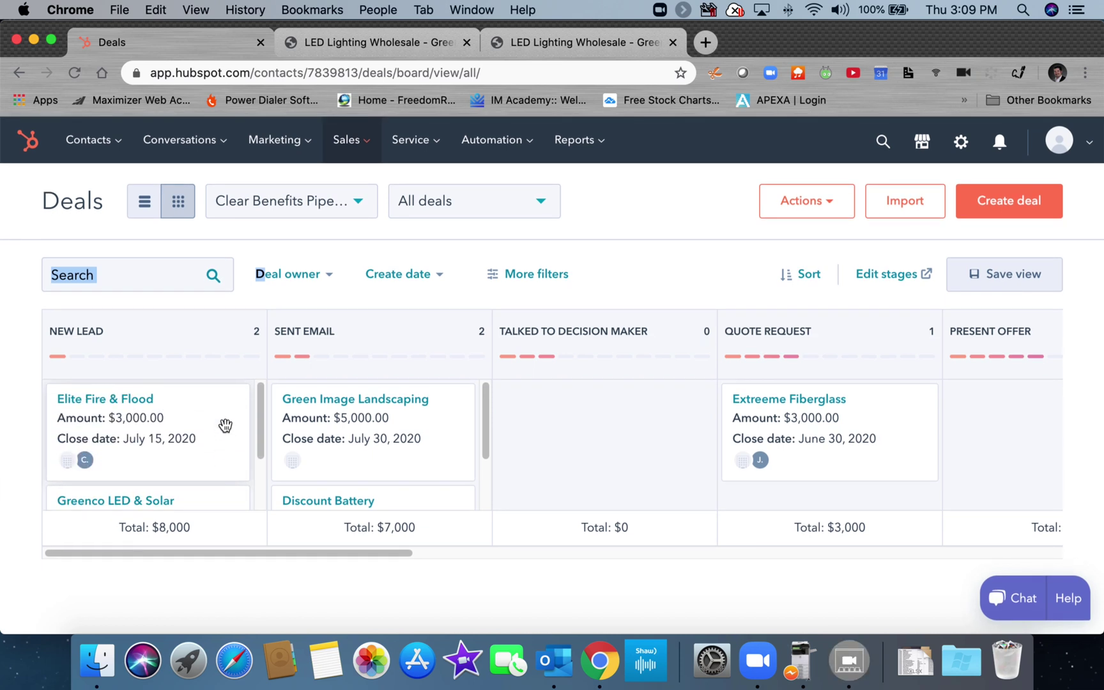
pyautogui.scroll(-3, 226, 425)
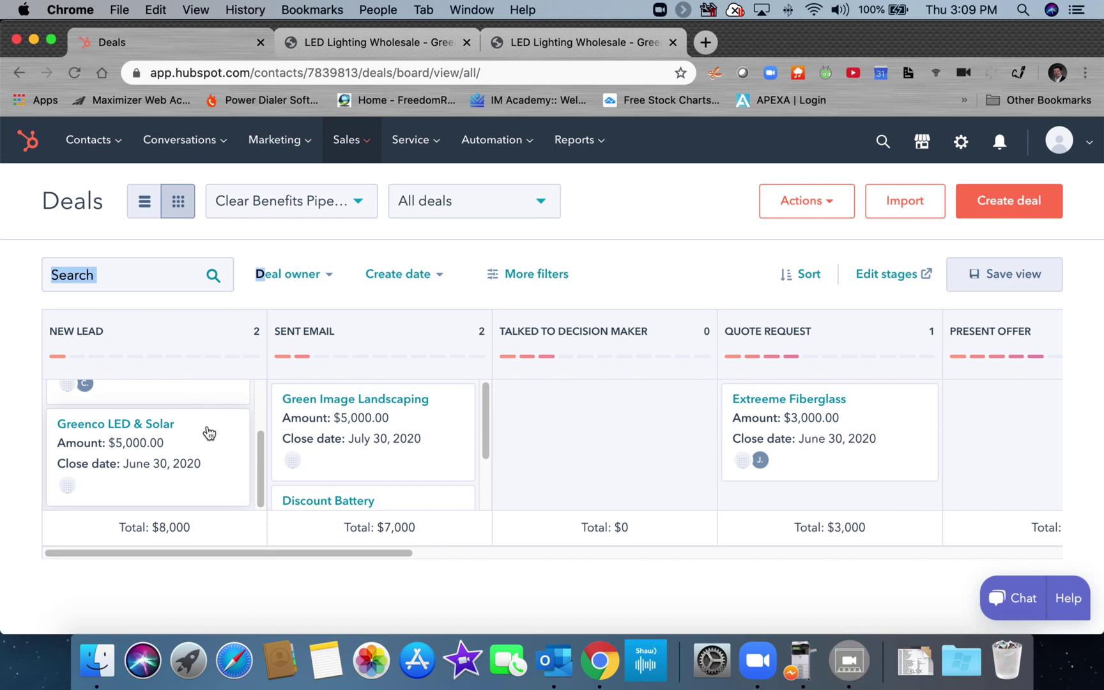
# Move the Green Image Landscaping deal from Sent Email to the Talked to Decision Maker stage
pyautogui.scroll(-3, 409, 421)
pyautogui.scroll(1, 427, 417)
pyautogui.scroll(-1, 428, 418)
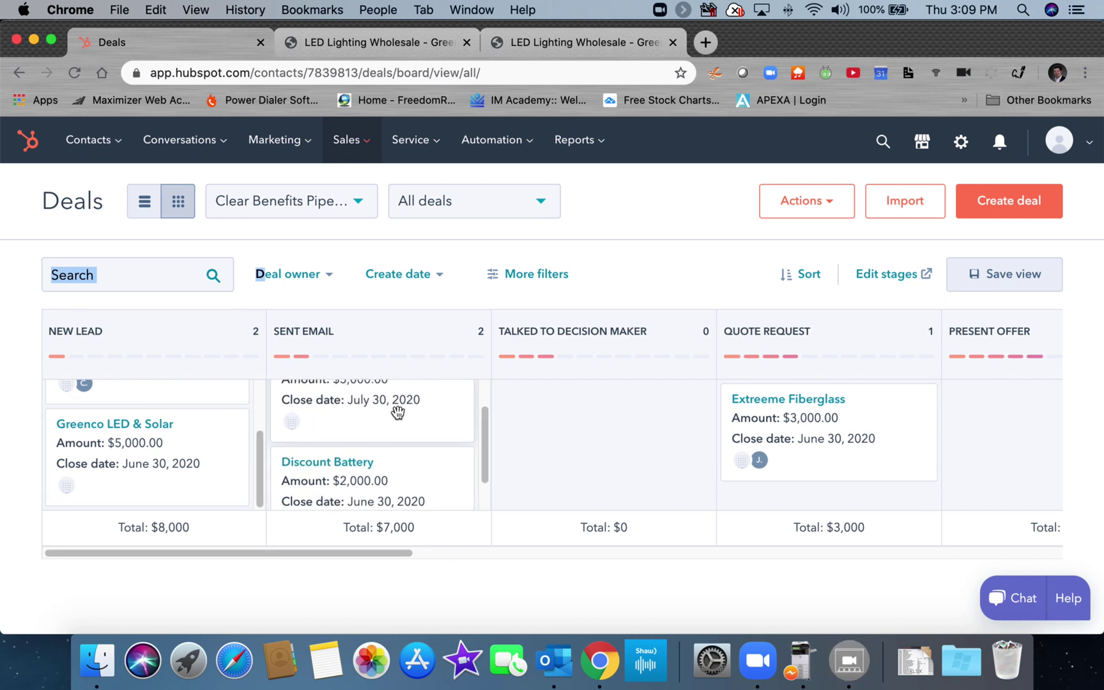
pyautogui.moveTo(437, 409); pyautogui.dragTo(624, 451)
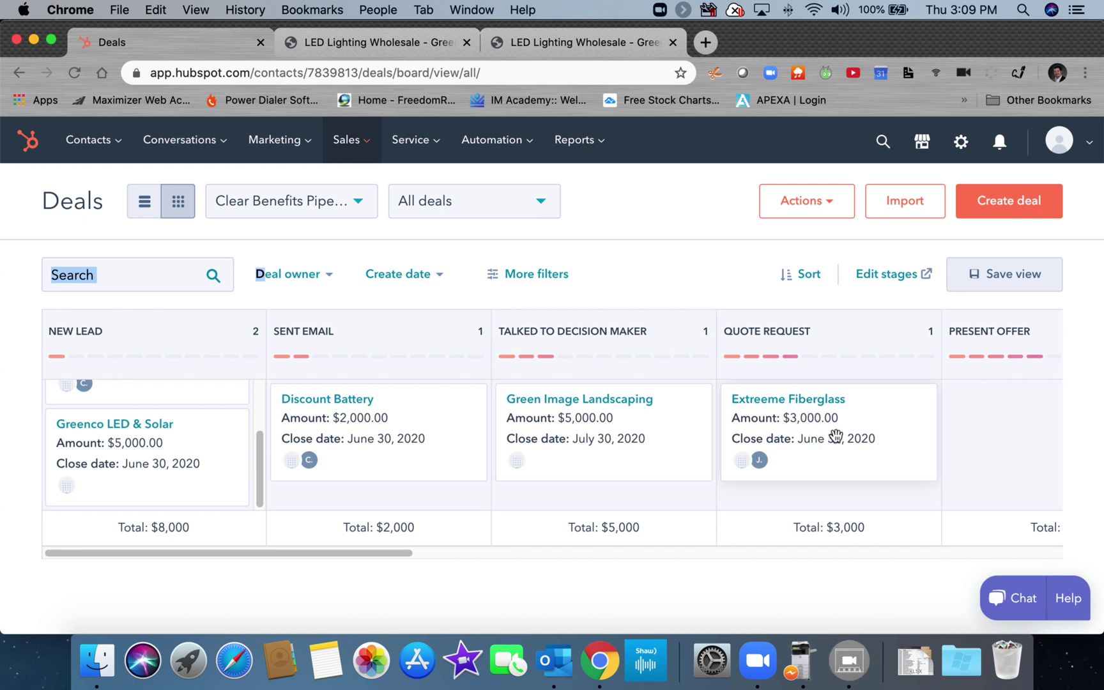
# Advance the Extreeme Fiberglass deal from Quote Request through Present Offer and Awaiting Decision into the Yes stage, and dismiss the won-deal popup
pyautogui.hscroll(7, 702, 520)
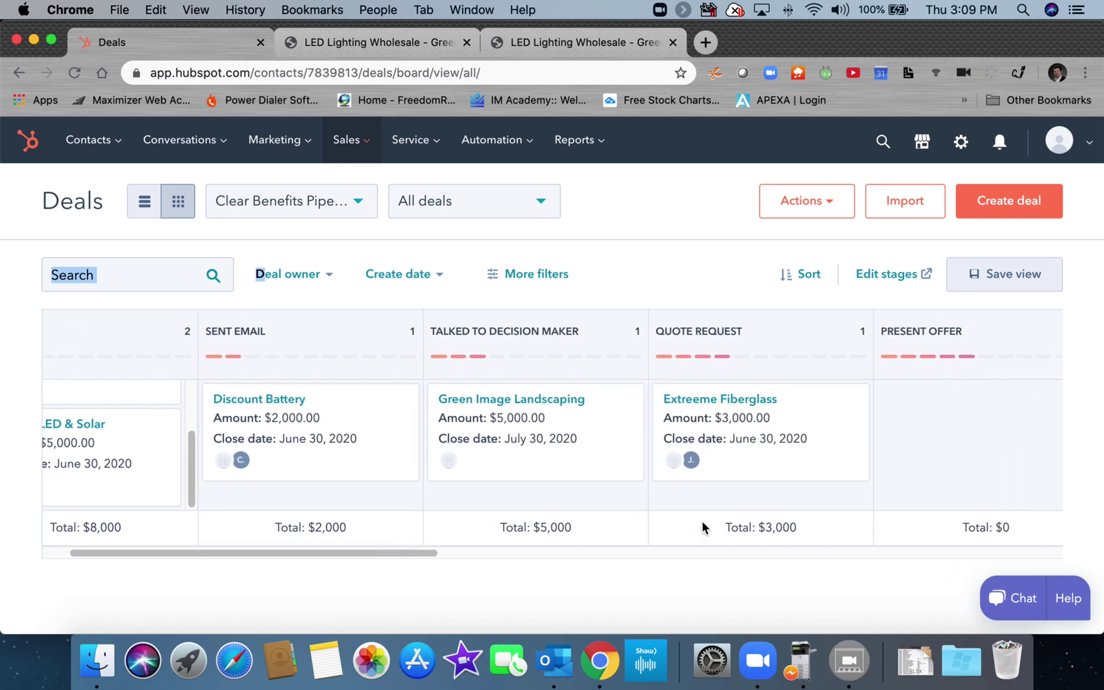
pyautogui.hscroll(3, 701, 521)
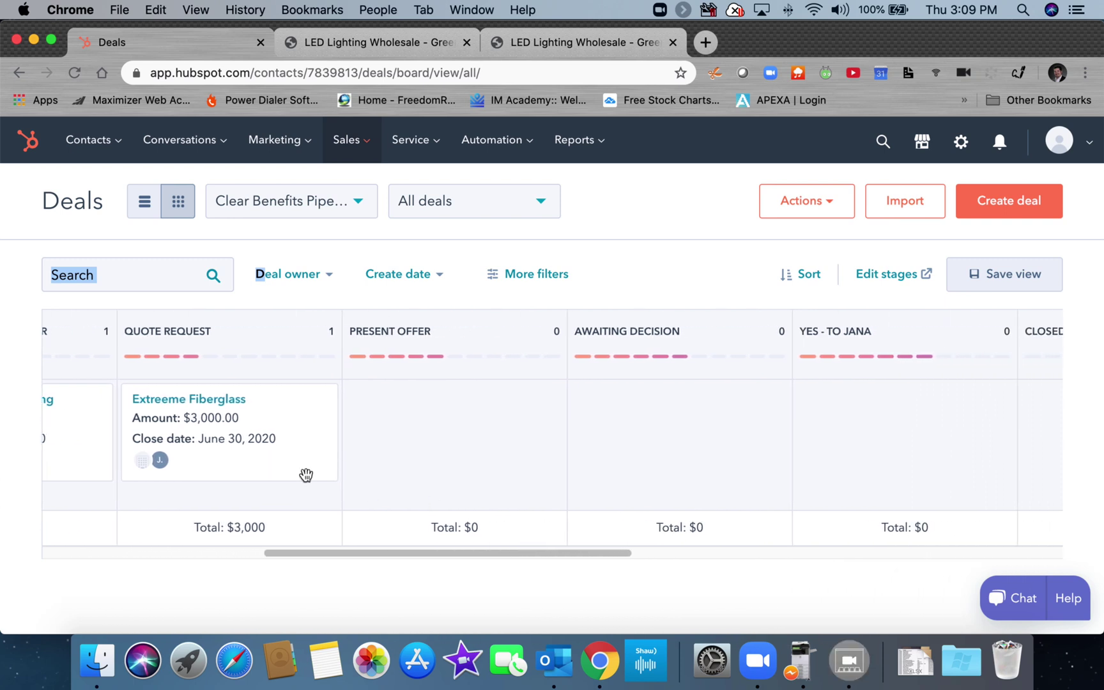
pyautogui.moveTo(230, 441); pyautogui.dragTo(449, 433)
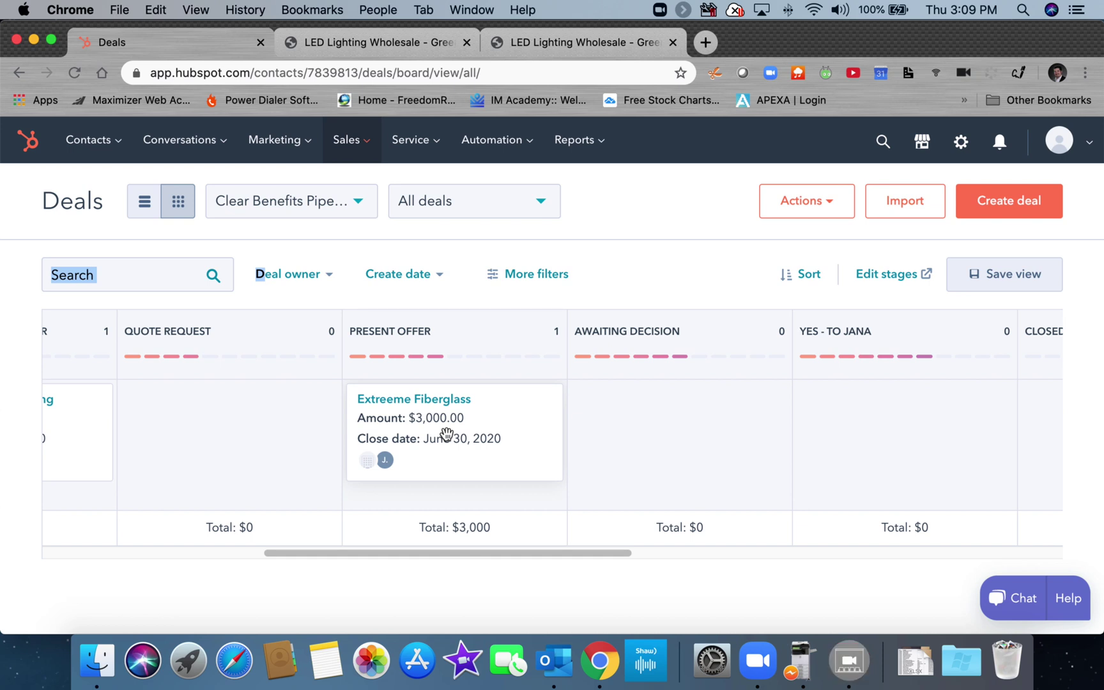
pyautogui.moveTo(446, 434); pyautogui.dragTo(711, 418)
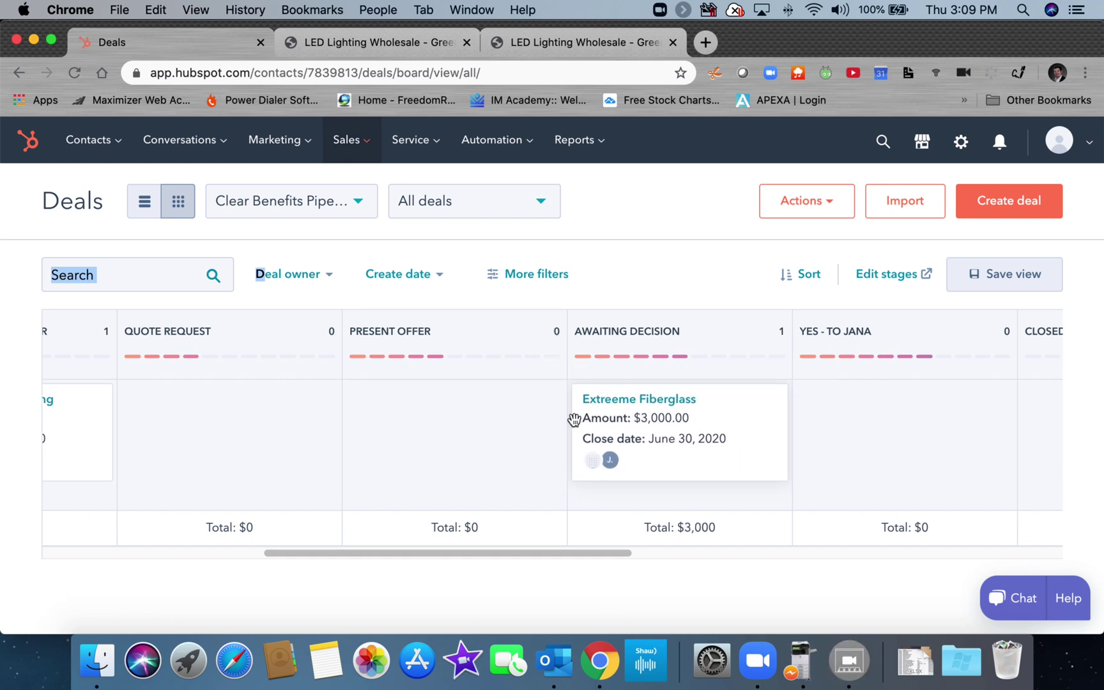
pyautogui.moveTo(636, 435); pyautogui.dragTo(876, 411)
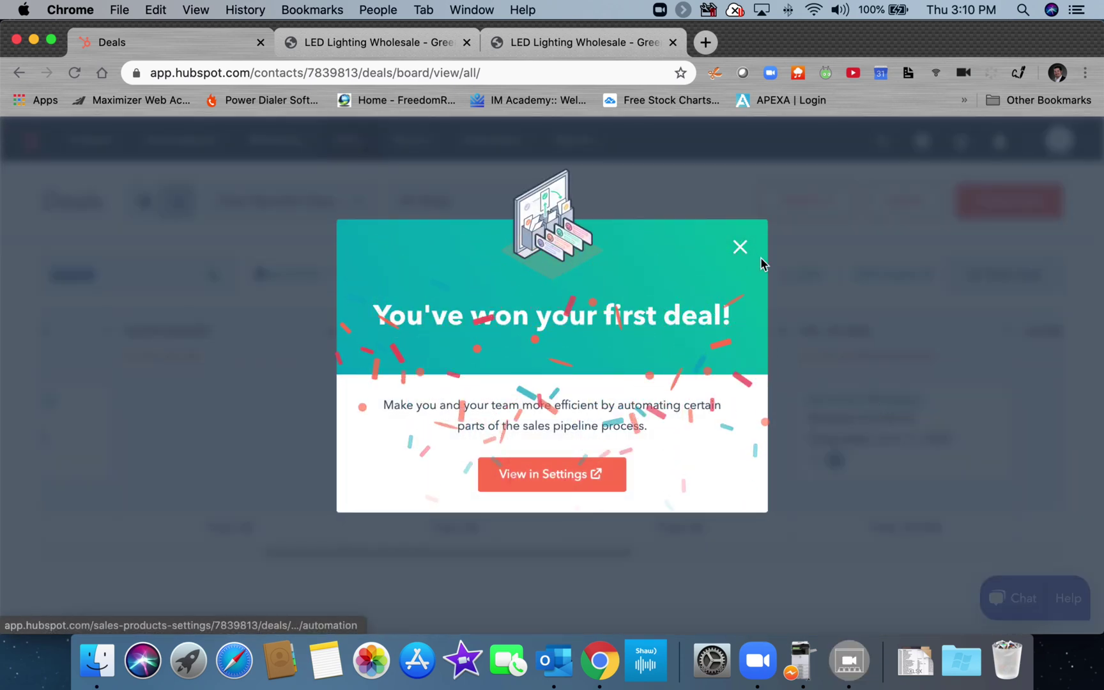
pyautogui.click(740, 247)
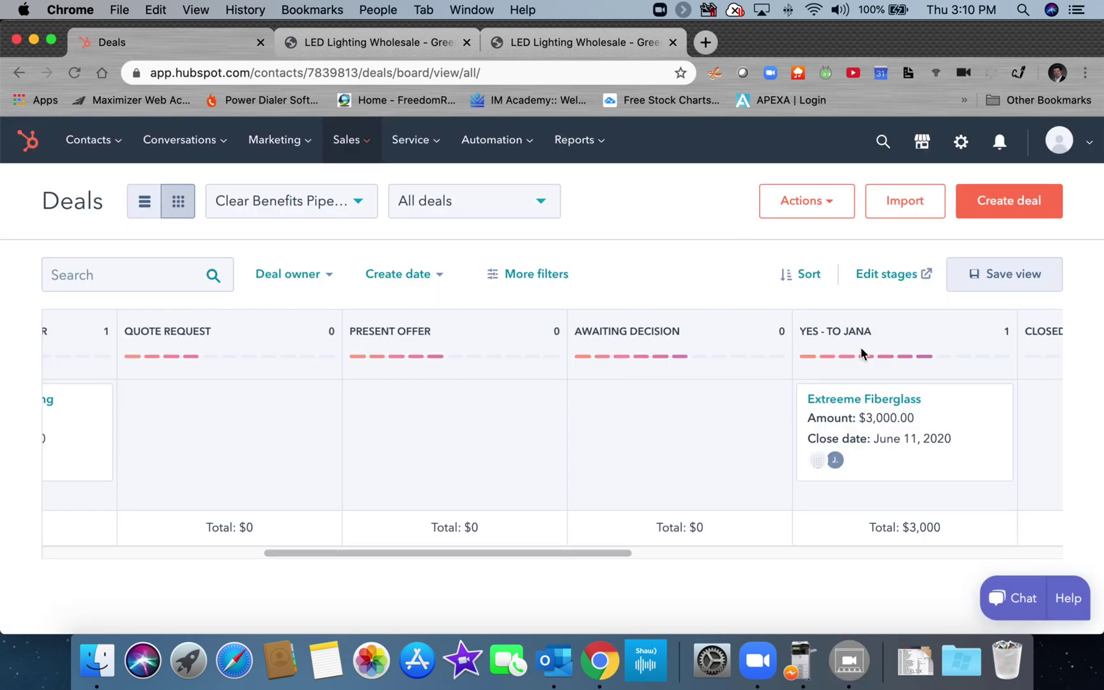
# Open the Greenco LED & Solar deal from the New Lead stage and look through its deal properties
pyautogui.hscroll(-10, 524, 457)
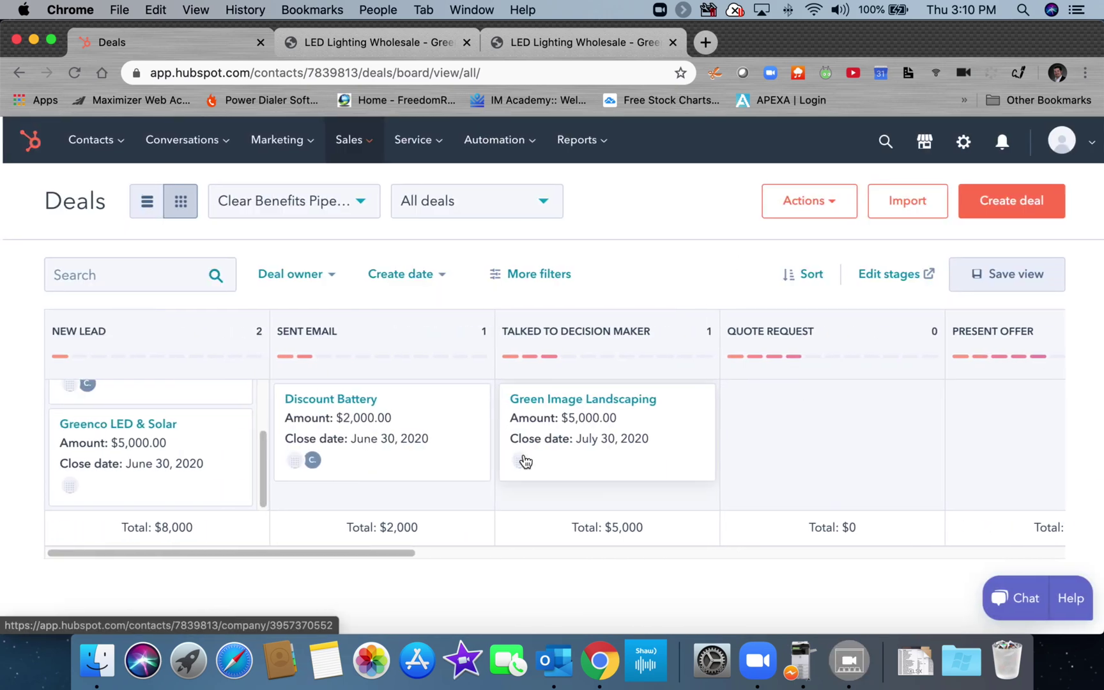
pyautogui.moveTo(587, 439); pyautogui.dragTo(570, 408)
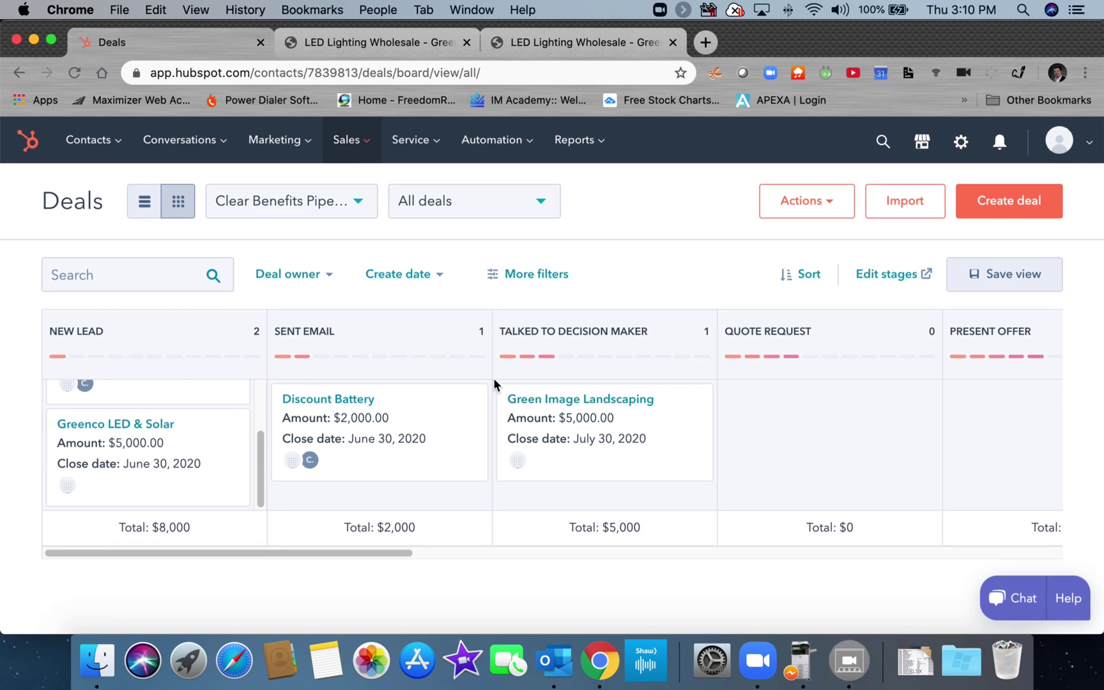
pyautogui.hscroll(1, 494, 379)
pyautogui.hscroll(-1, 493, 380)
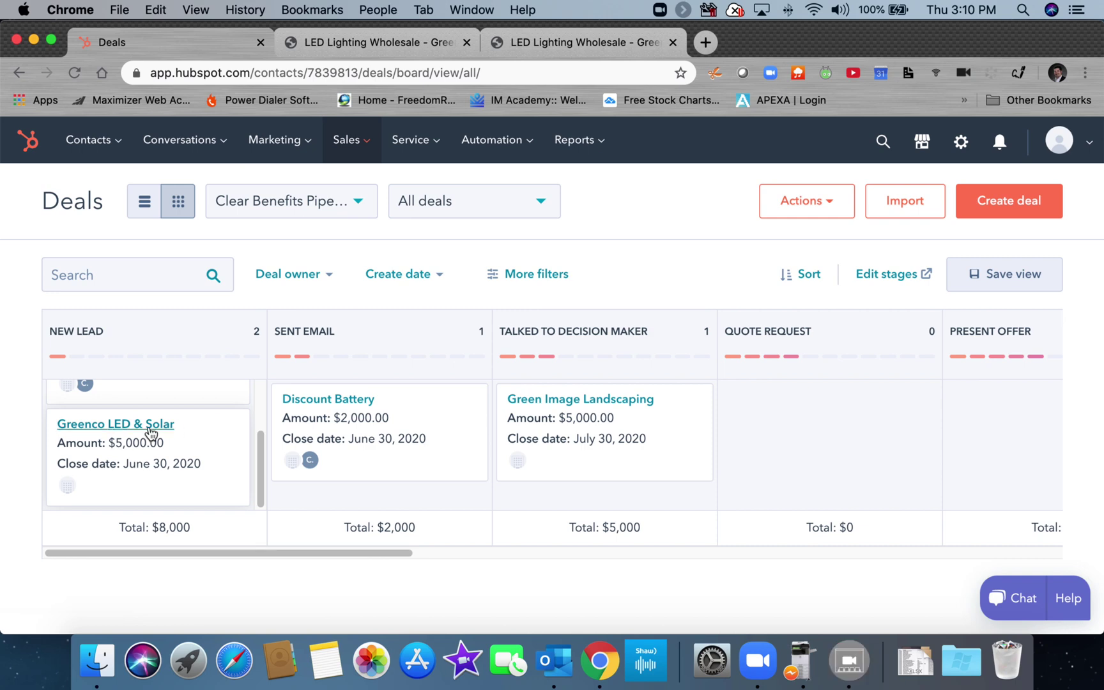
pyautogui.click(146, 426)
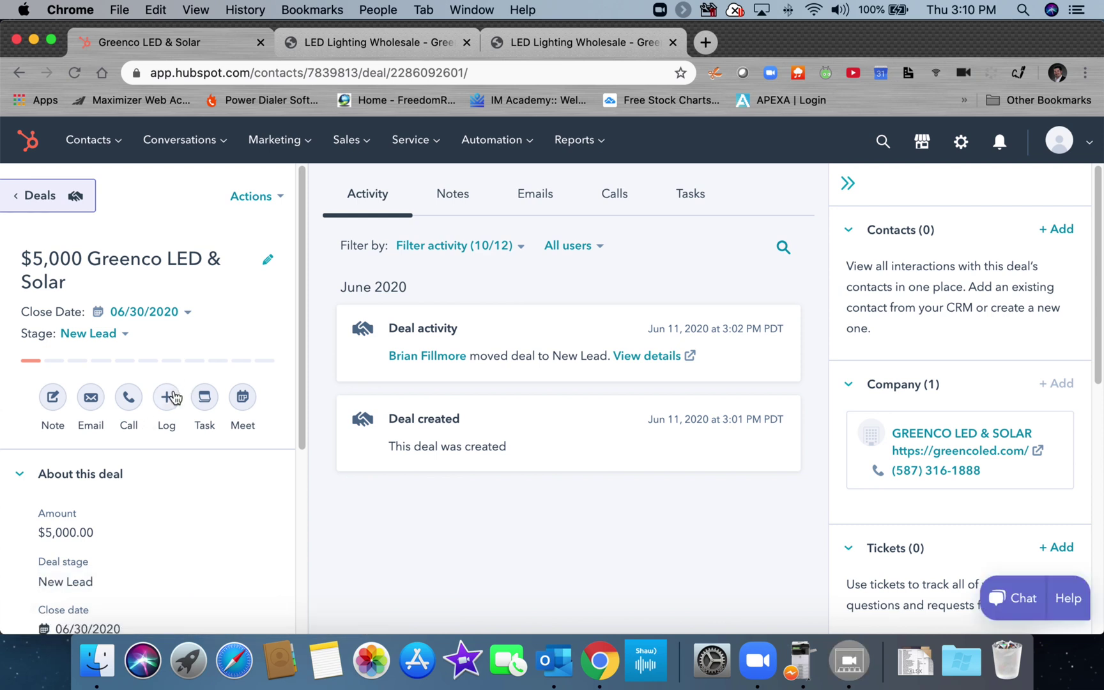
pyautogui.scroll(-5, 172, 399)
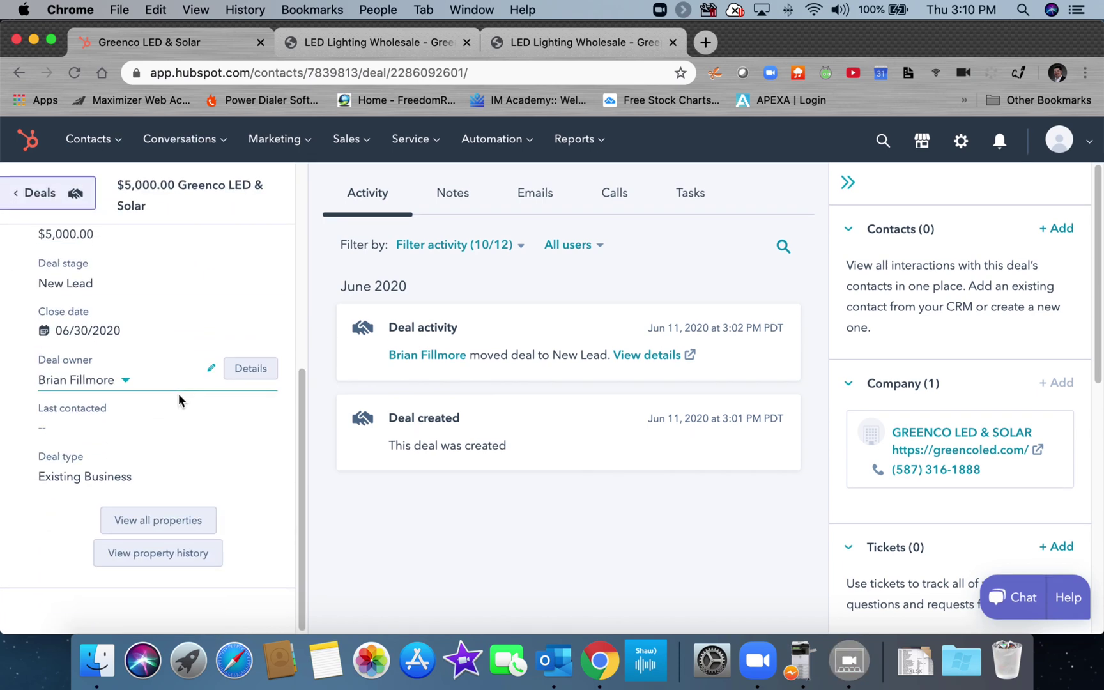
pyautogui.scroll(5, 178, 396)
# Preview the company record linked to the Greenco LED & Solar deal, read through its details down to its deals, and close the preview
pyautogui.moveTo(974, 426)
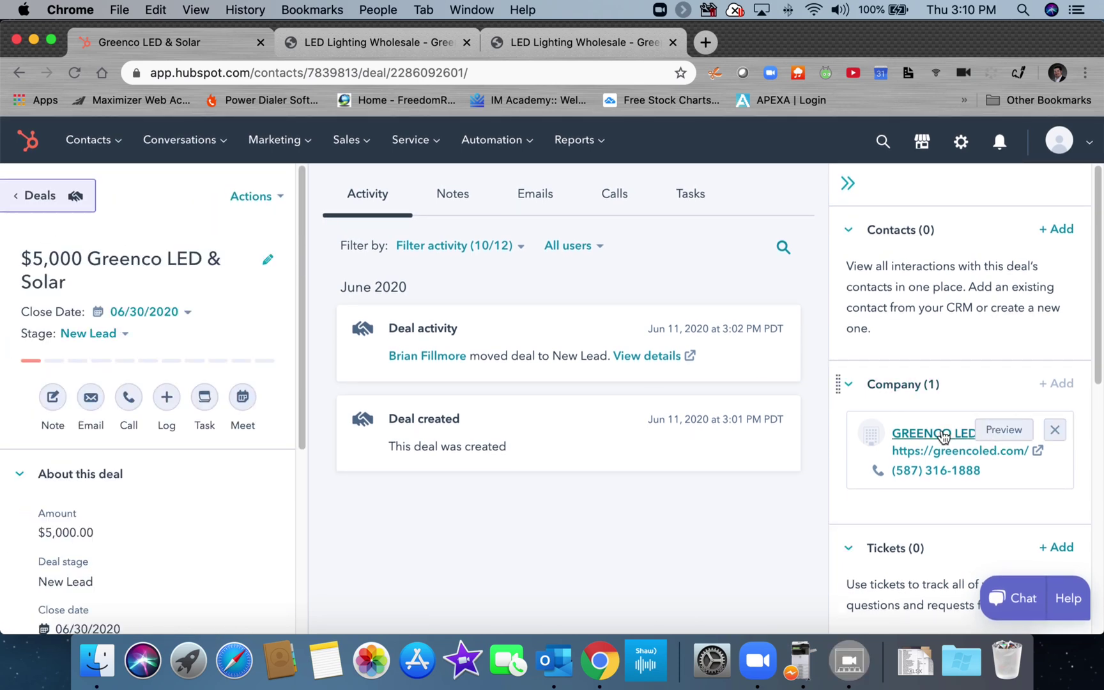
pyautogui.click(1008, 434)
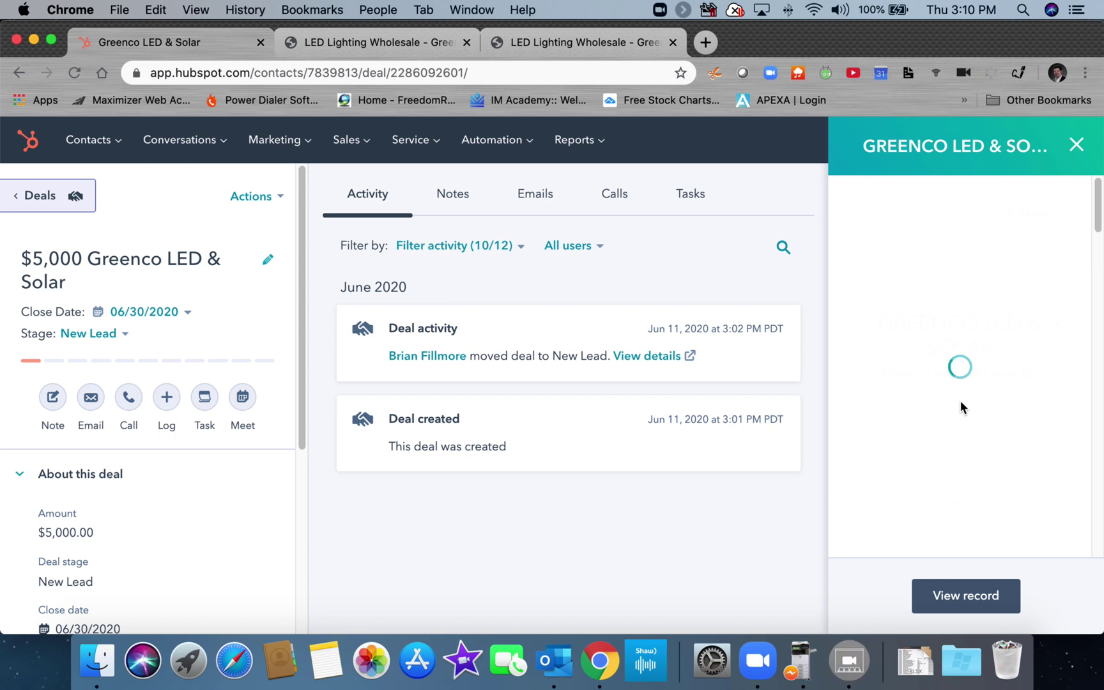
pyautogui.scroll(-2, 975, 423)
pyautogui.scroll(-10, 974, 422)
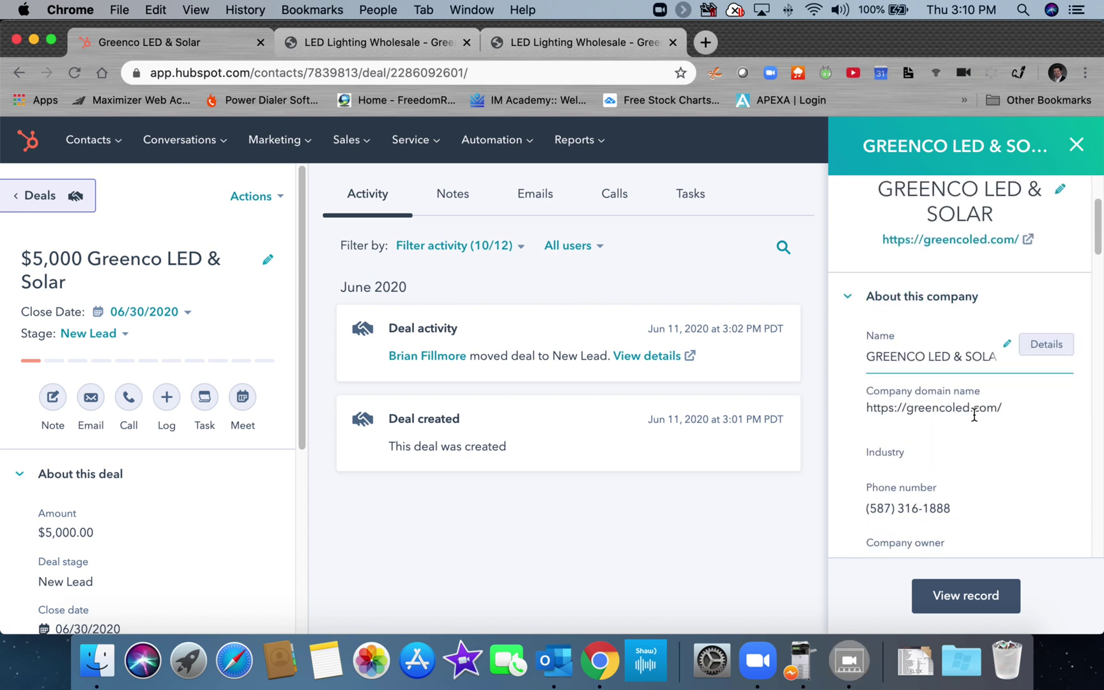
pyautogui.scroll(-6, 974, 415)
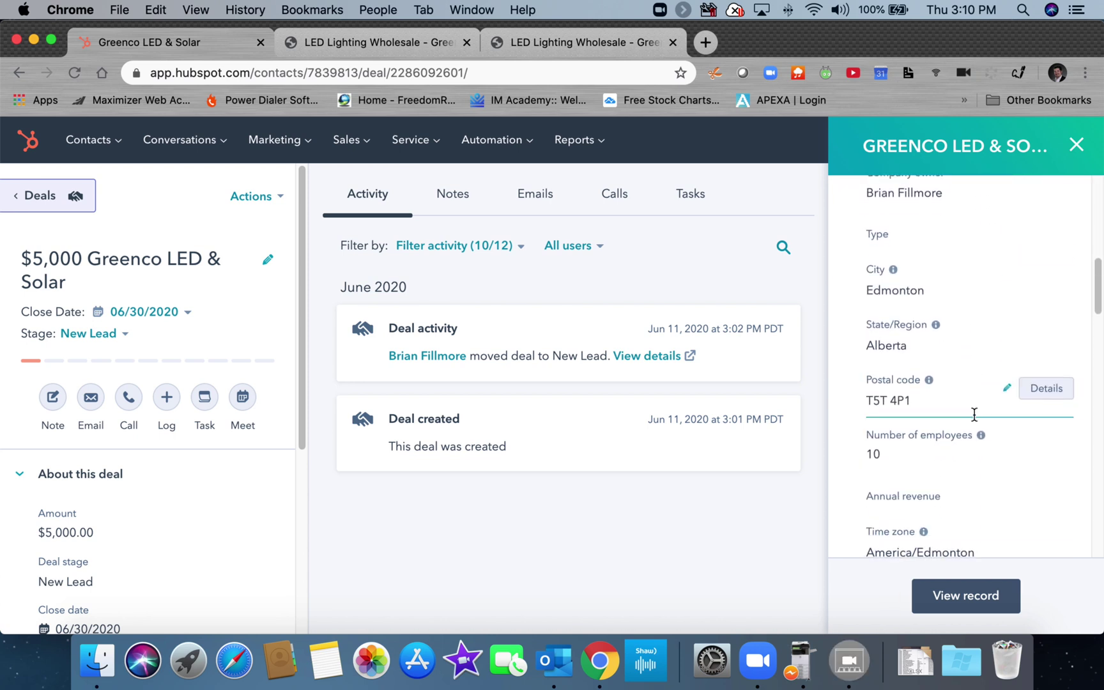
pyautogui.scroll(-2, 974, 415)
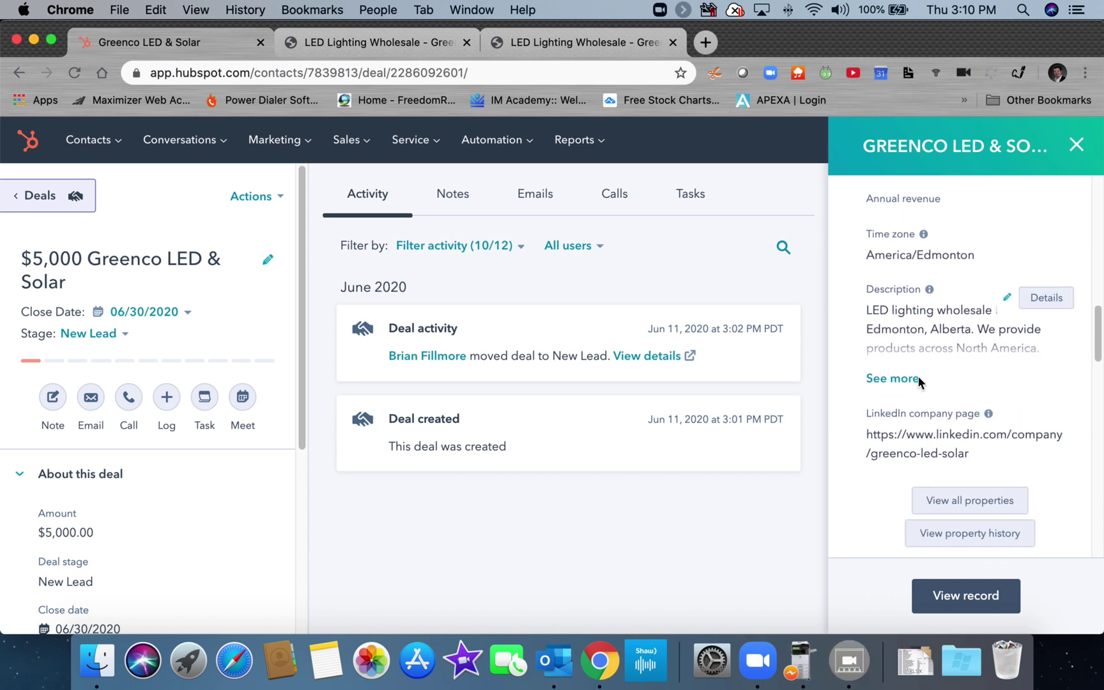
pyautogui.scroll(-1, 995, 346)
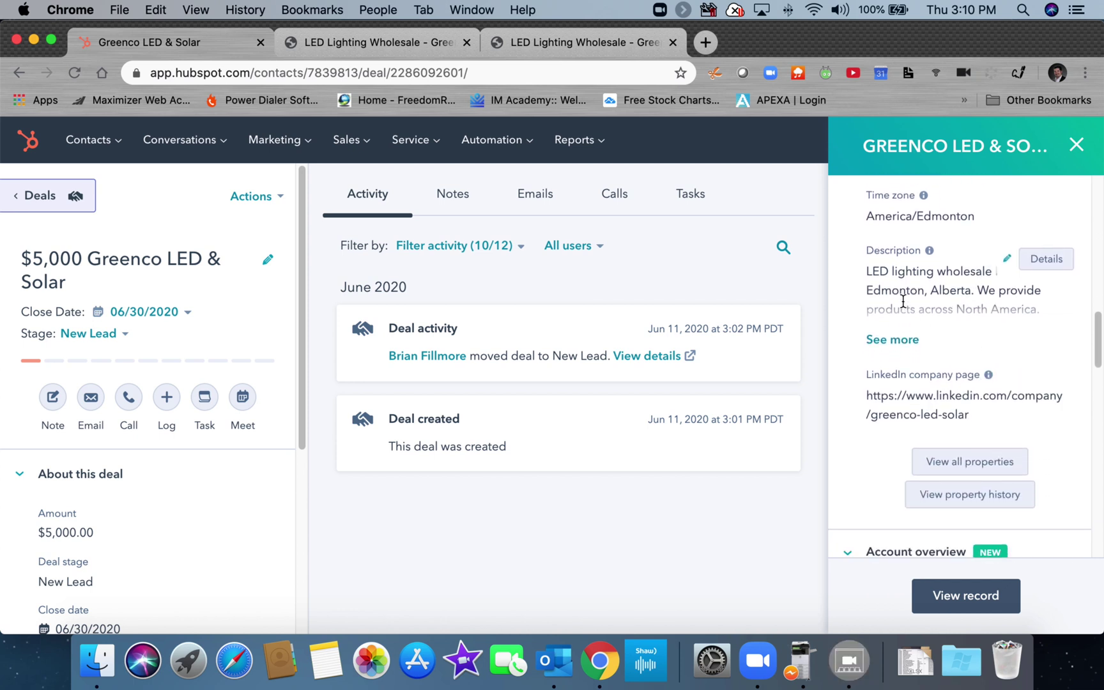
pyautogui.scroll(-2, 971, 345)
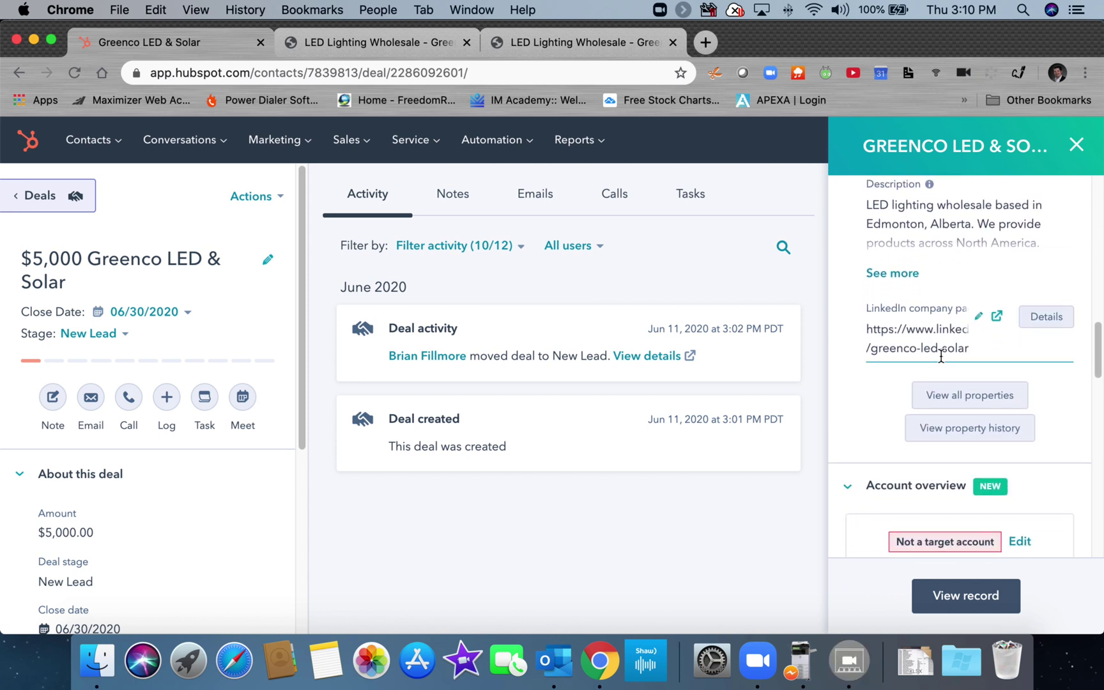
pyautogui.scroll(-10, 933, 352)
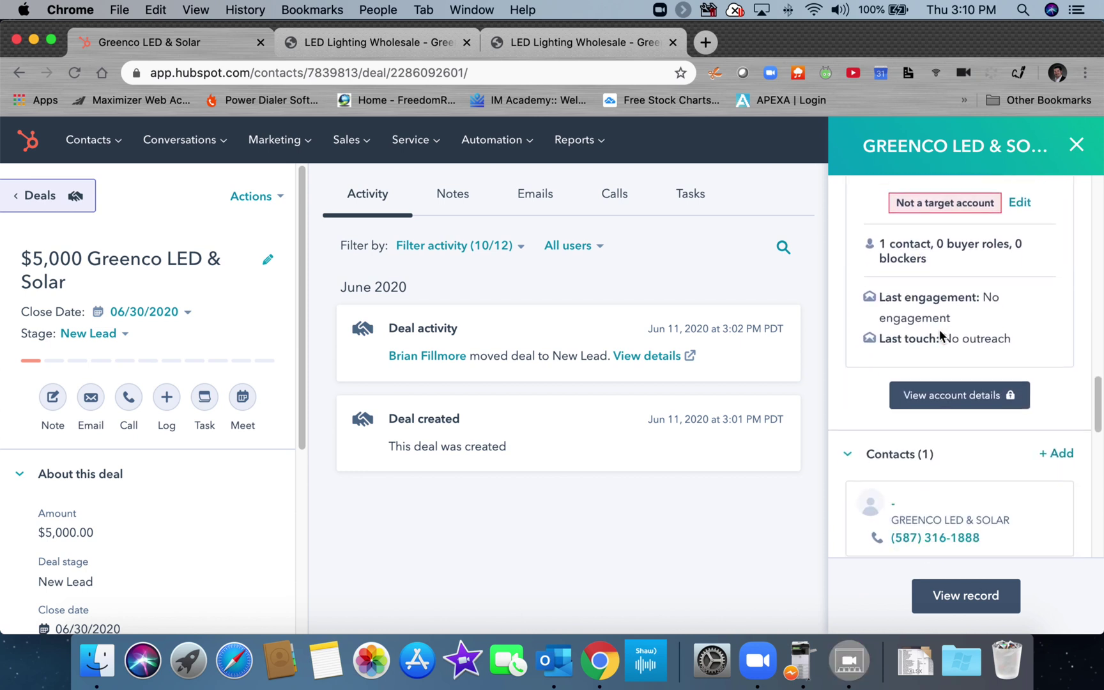
pyautogui.scroll(2, 940, 336)
pyautogui.scroll(-6, 937, 328)
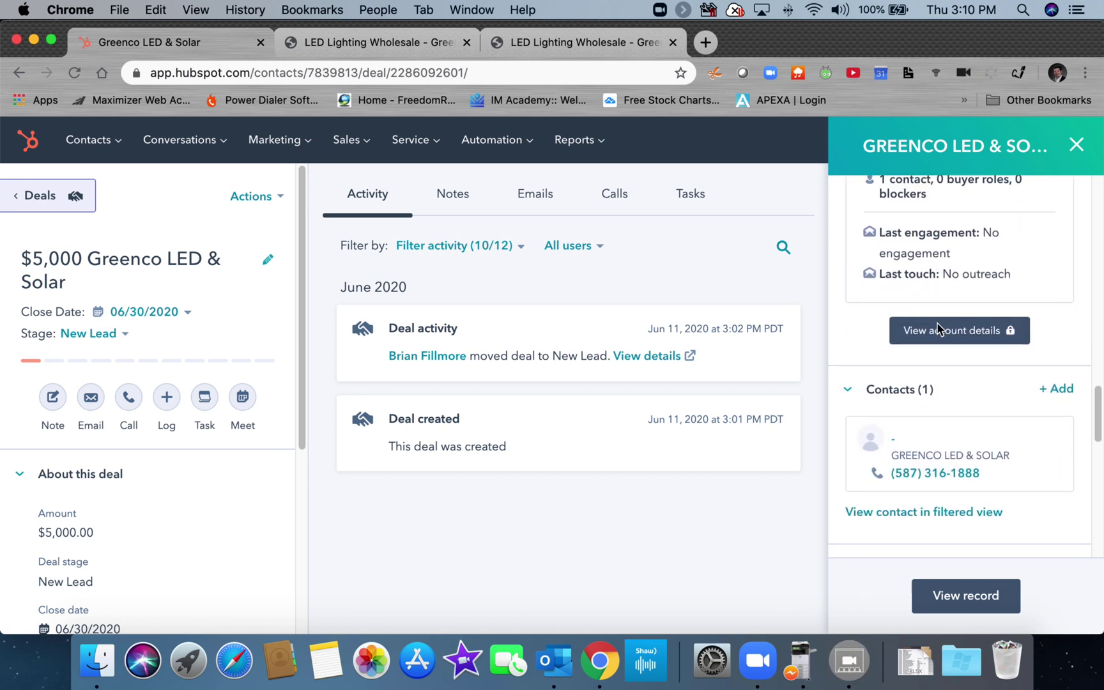
pyautogui.scroll(-5, 938, 329)
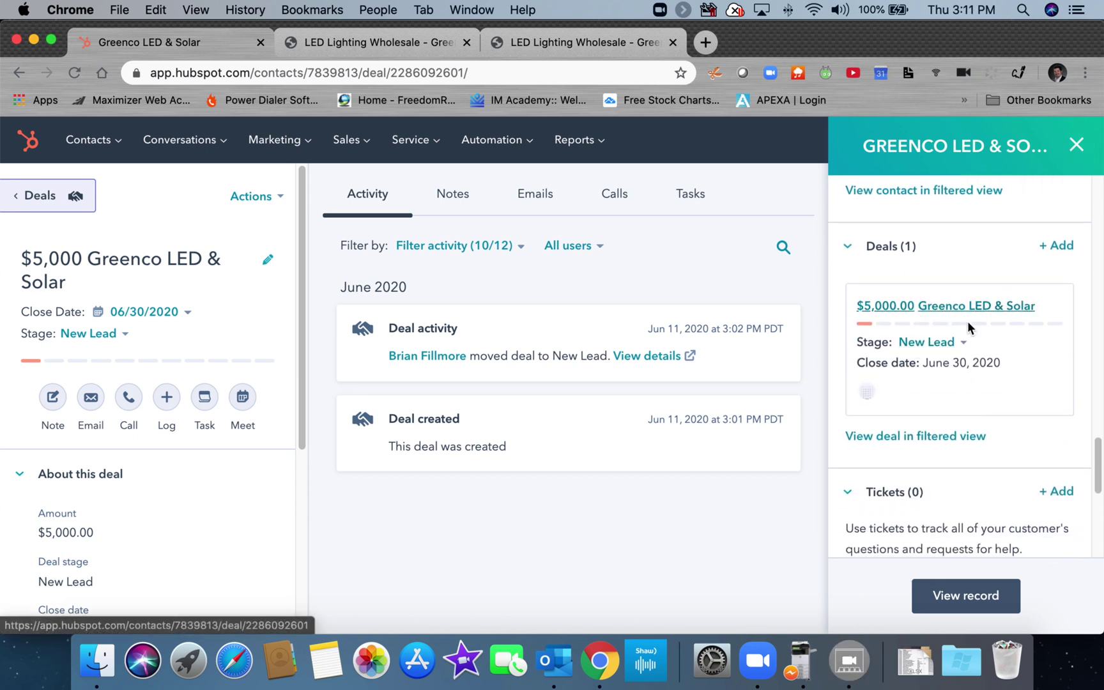
pyautogui.click(1077, 145)
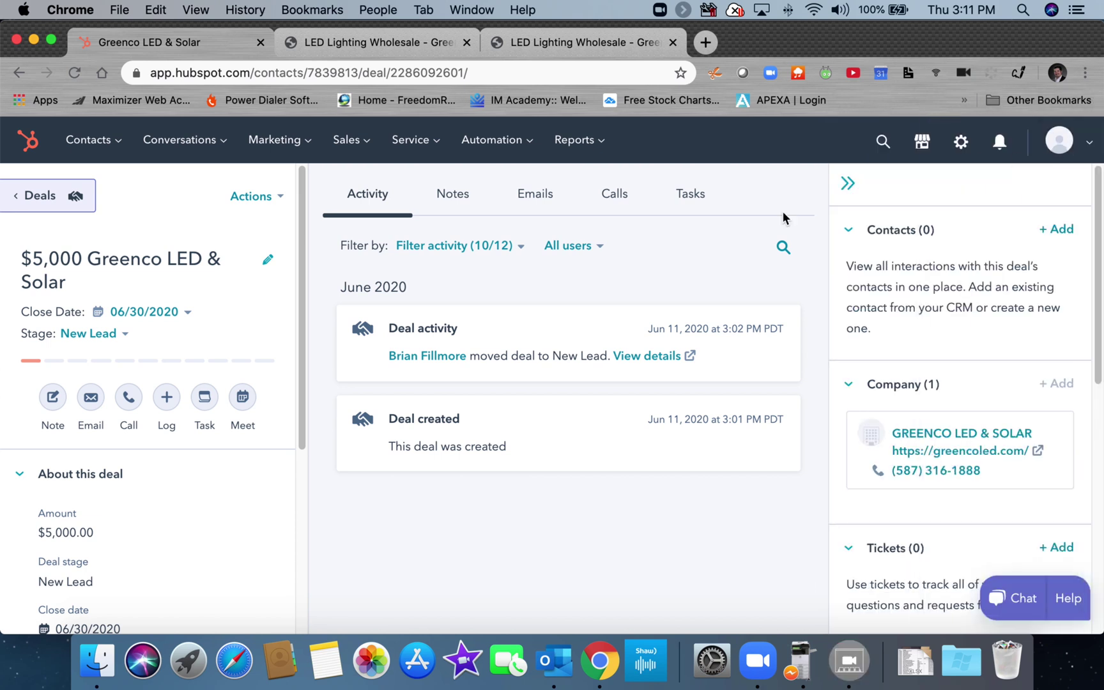
# Return to the deals board and examine the pipeline stages from New Lead through Closed/Lost
pyautogui.click(359, 152)
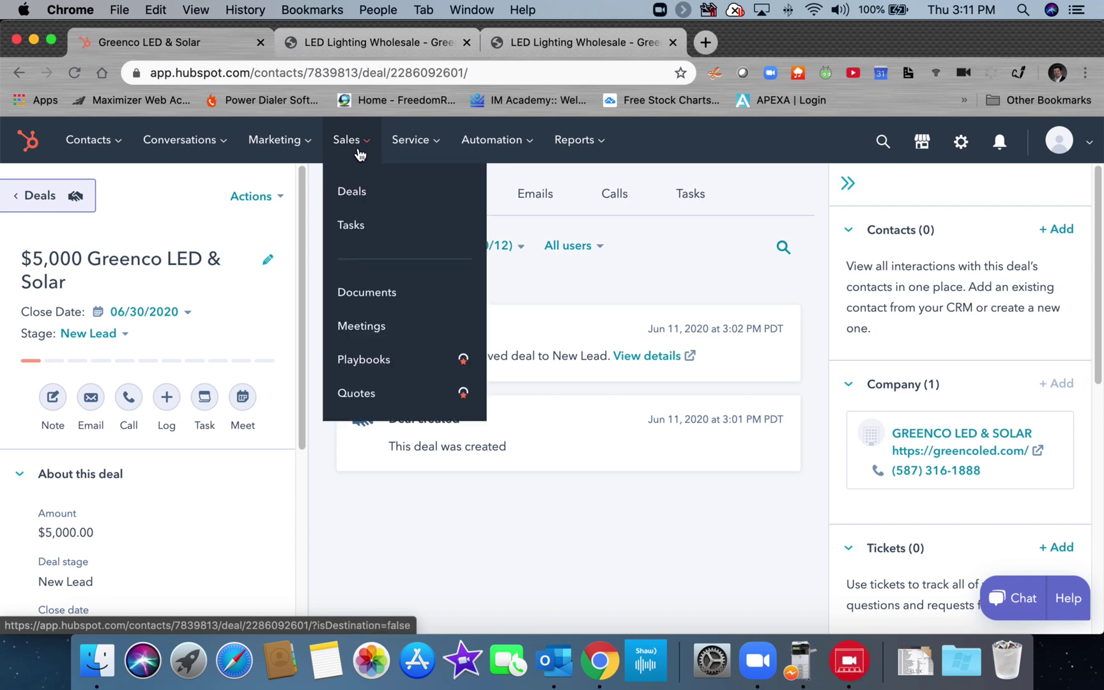
pyautogui.click(360, 197)
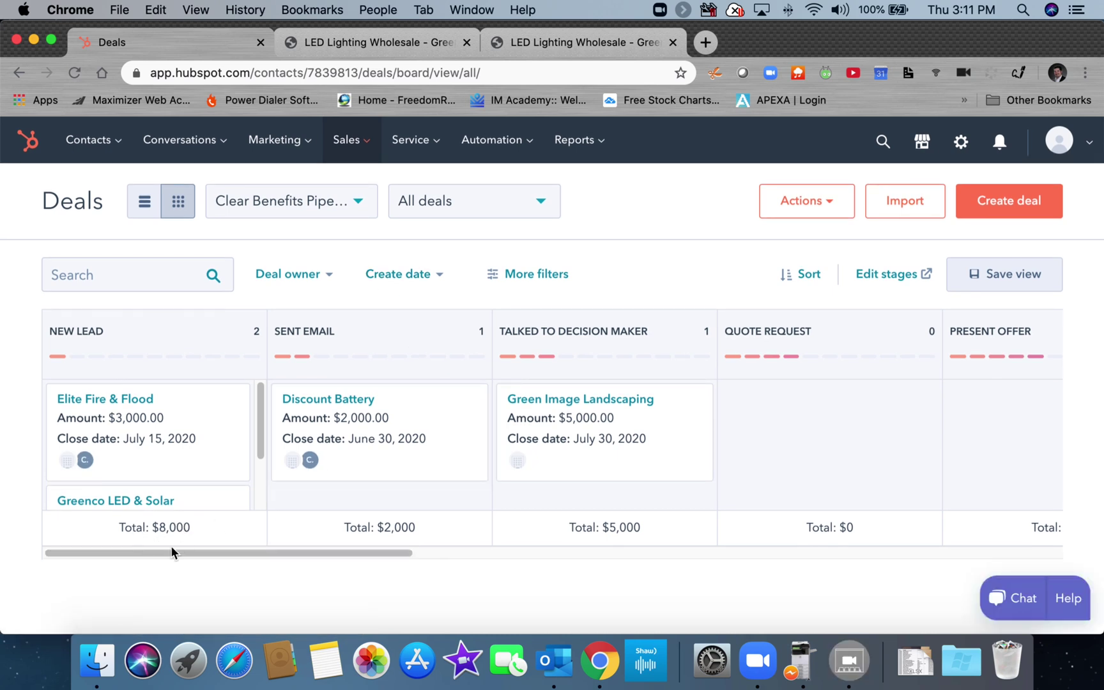
pyautogui.scroll(-3, 260, 431)
pyautogui.scroll(3, 261, 430)
pyautogui.scroll(-2, 261, 431)
pyautogui.scroll(2, 261, 426)
pyautogui.hscroll(10, 830, 484)
pyautogui.hscroll(5, 830, 484)
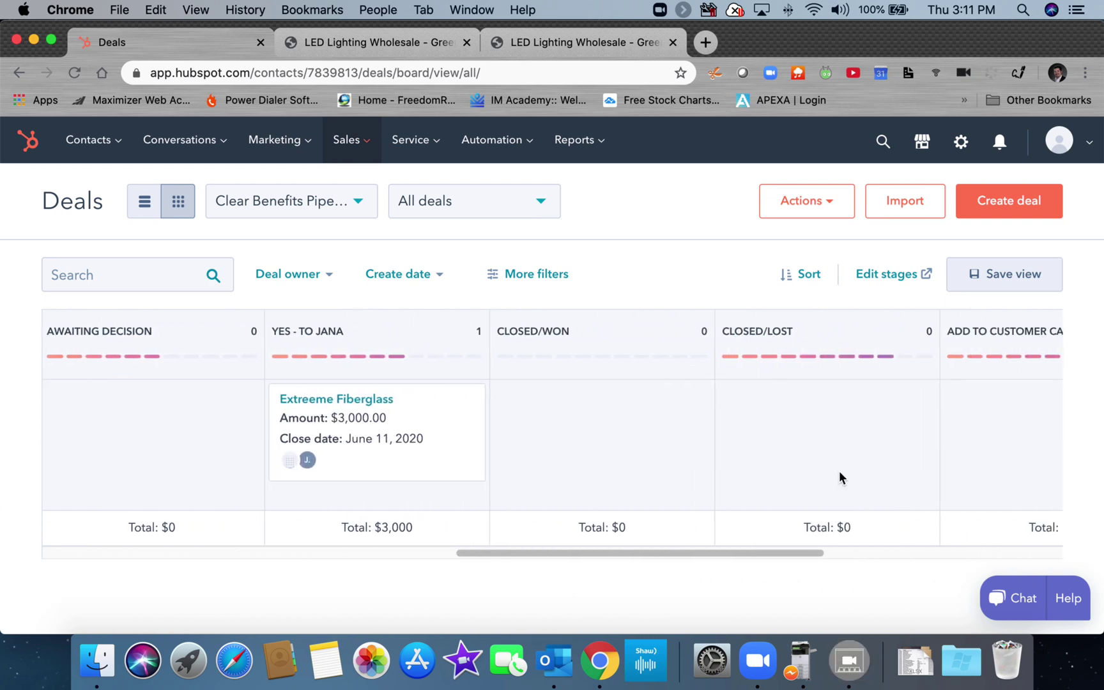
pyautogui.hscroll(-10, 678, 463)
pyautogui.hscroll(-10, 678, 460)
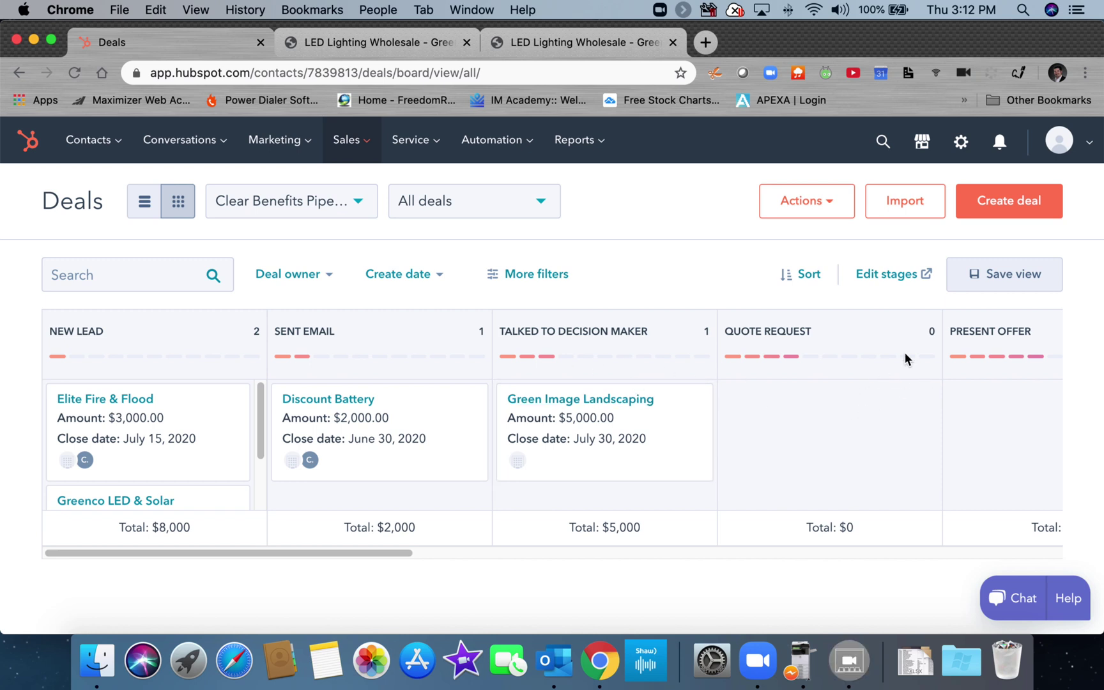
pyautogui.hscroll(10, 982, 394)
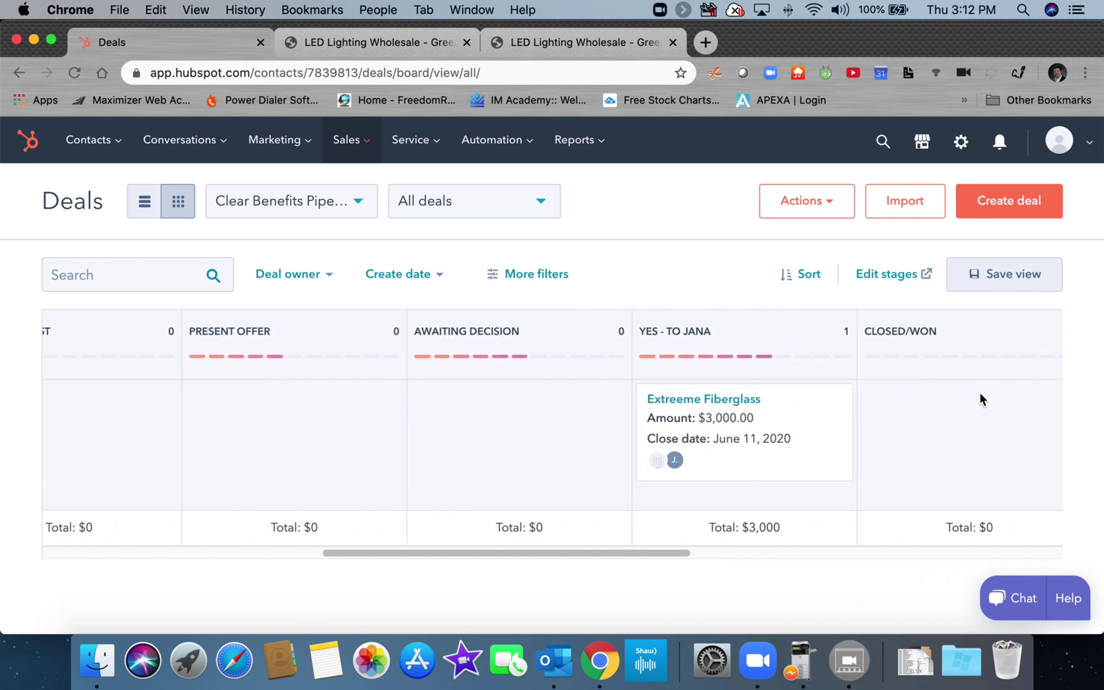
# Move the Extreeme Fiberglass deal from the Yes stage into Closed/Won and check the campaign stages beyond it
pyautogui.hscroll(-10, 980, 393)
pyautogui.hscroll(8, 980, 396)
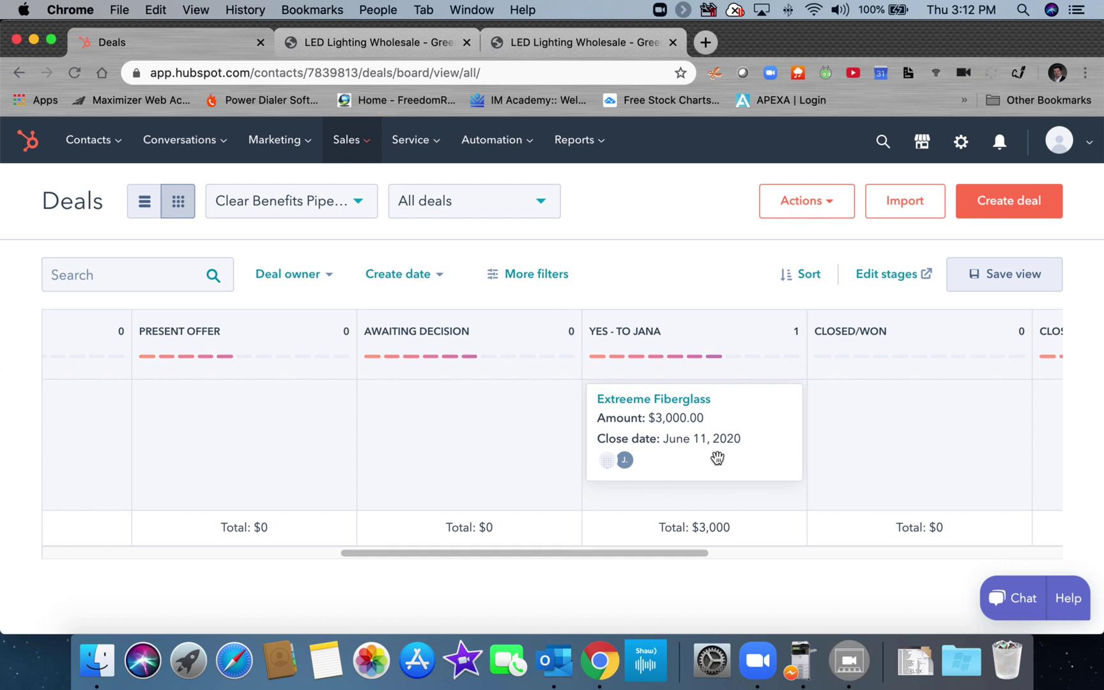
pyautogui.moveTo(707, 421); pyautogui.dragTo(947, 414)
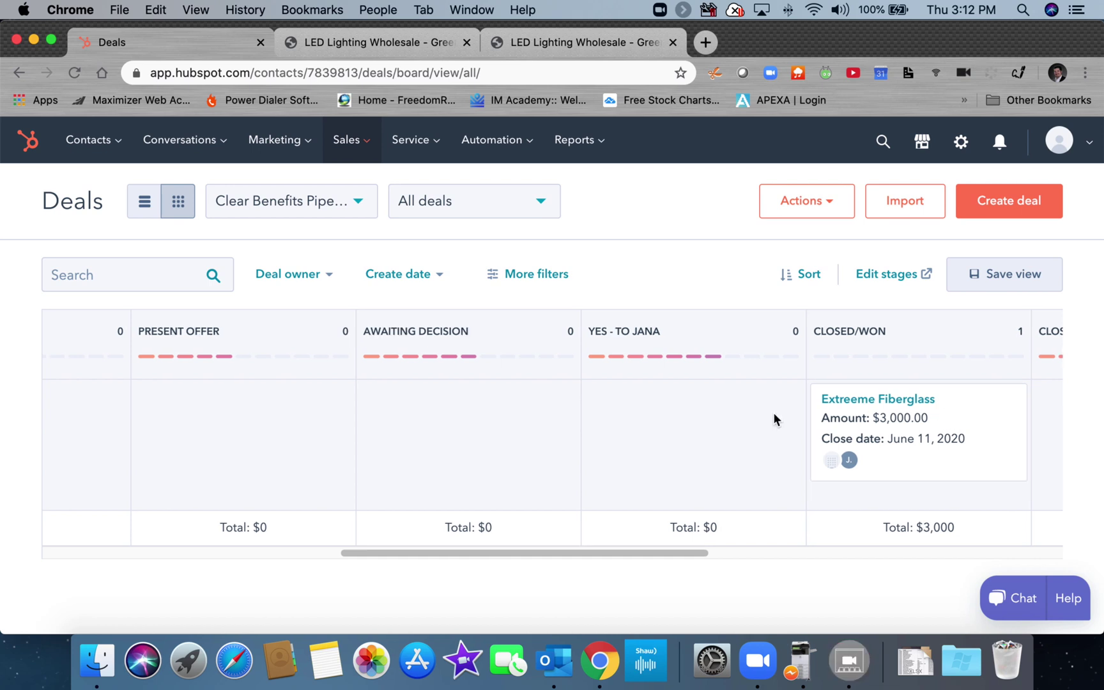
pyautogui.hscroll(6, 773, 412)
pyautogui.hscroll(2, 774, 419)
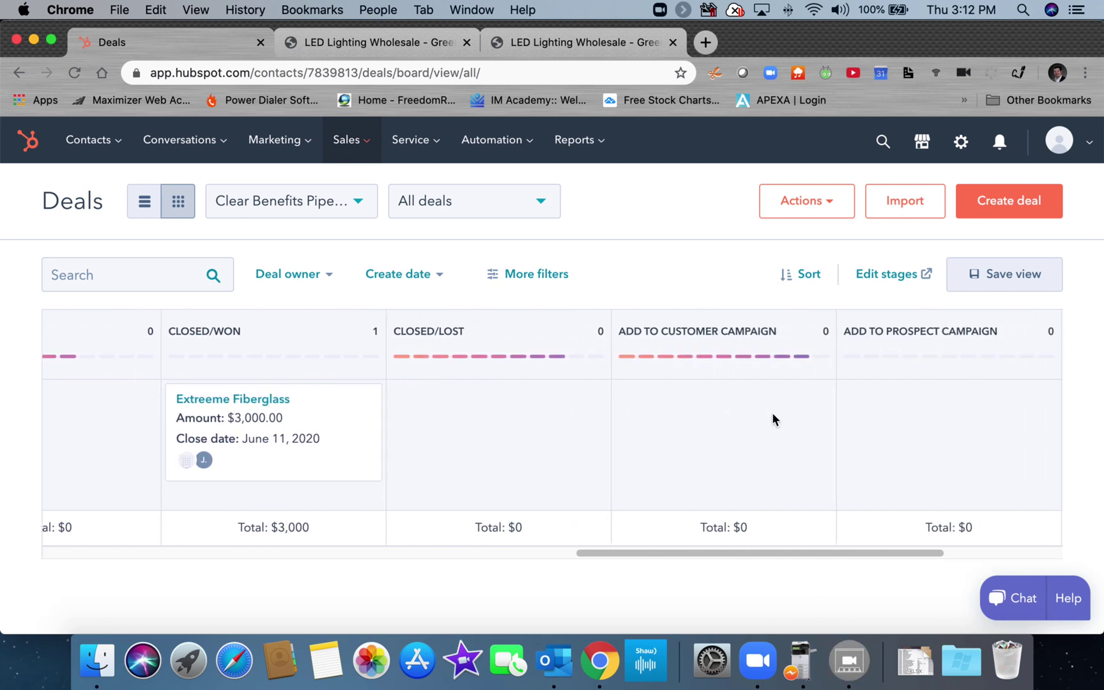
# Move the Discount Battery deal from Sent Email to the Quote Request stage
pyautogui.hscroll(-15, 46, 455)
pyautogui.hscroll(-6, 49, 459)
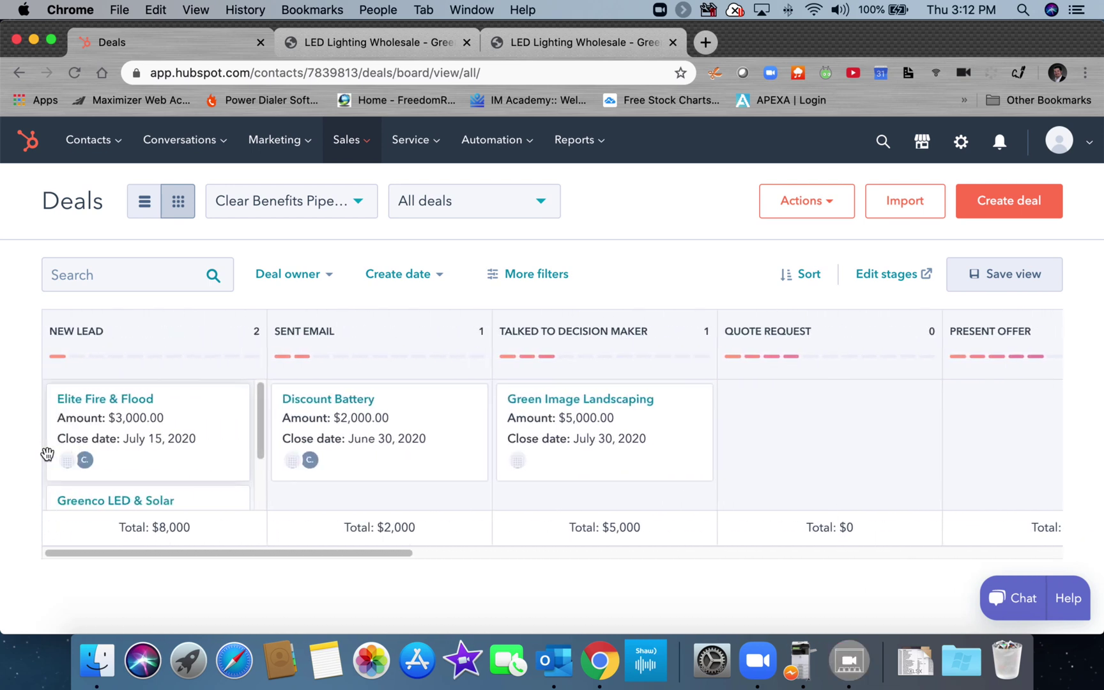
pyautogui.moveTo(500, 410); pyautogui.dragTo(776, 419)
pyautogui.hscroll(-1, 811, 425)
pyautogui.hscroll(1, 720, 297)
pyautogui.hscroll(-1, 575, 326)
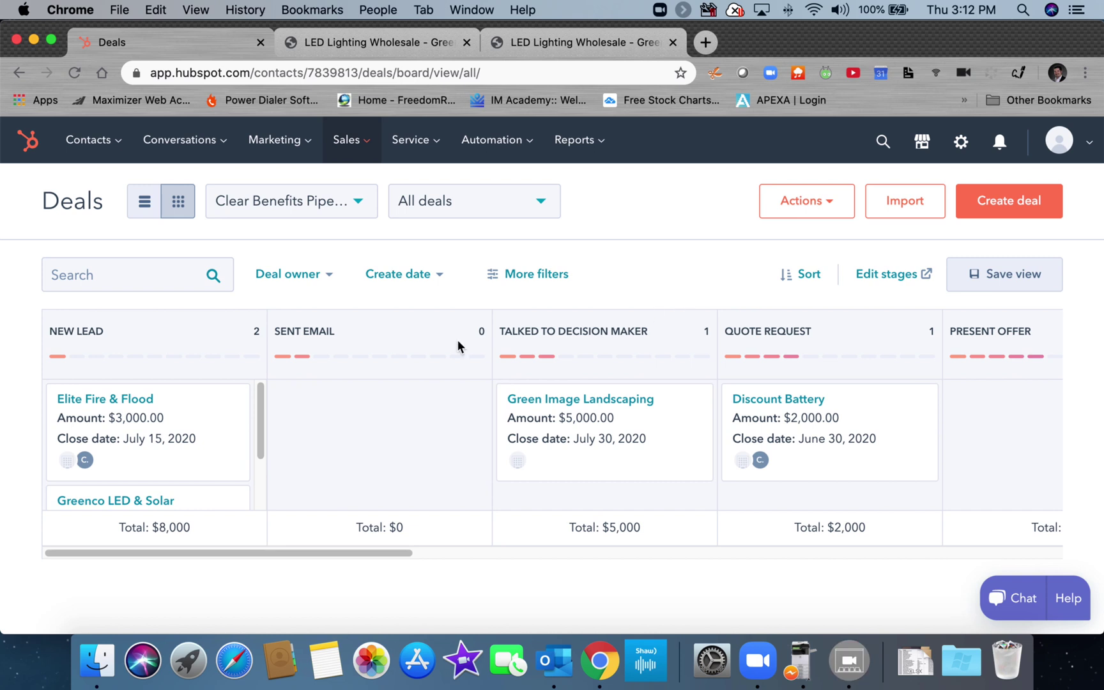
# Advance the Discount Battery deal through Present Offer into Awaiting Decision, closing its preview along the way
pyautogui.hscroll(8, 543, 497)
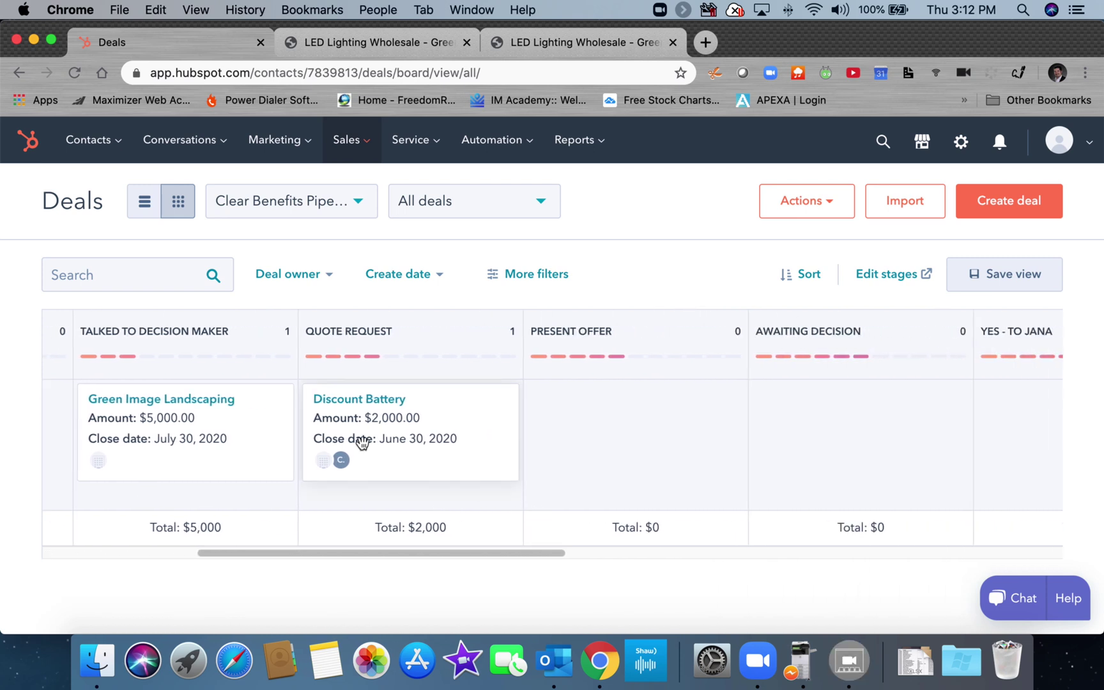
pyautogui.moveTo(389, 440); pyautogui.dragTo(680, 424)
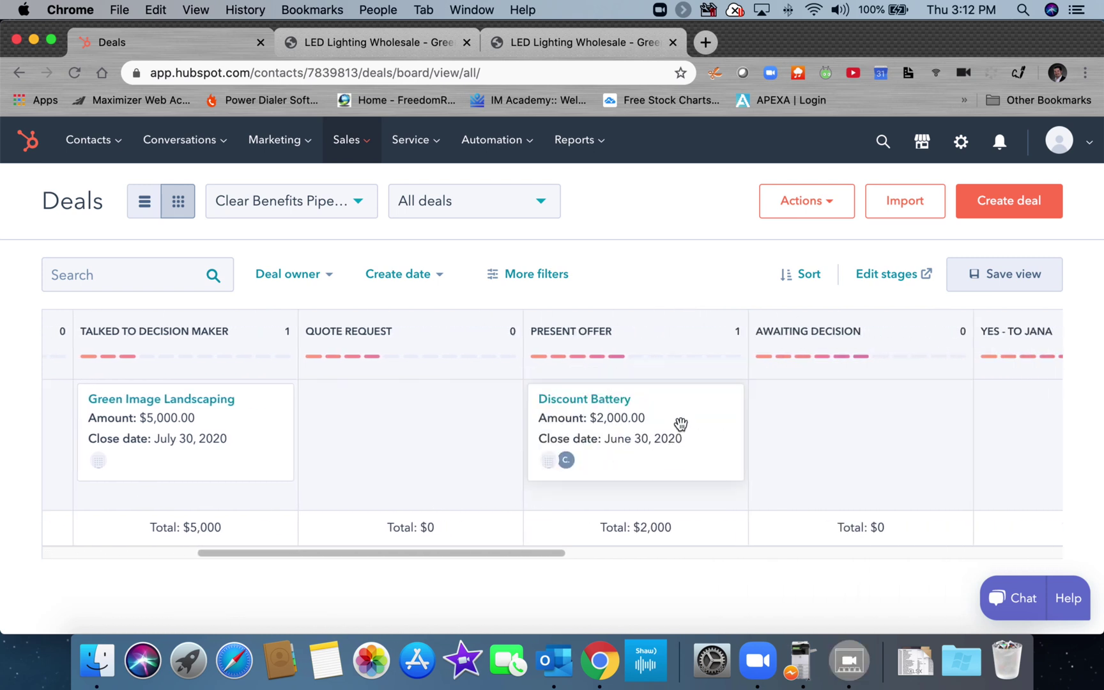
pyautogui.click(680, 424)
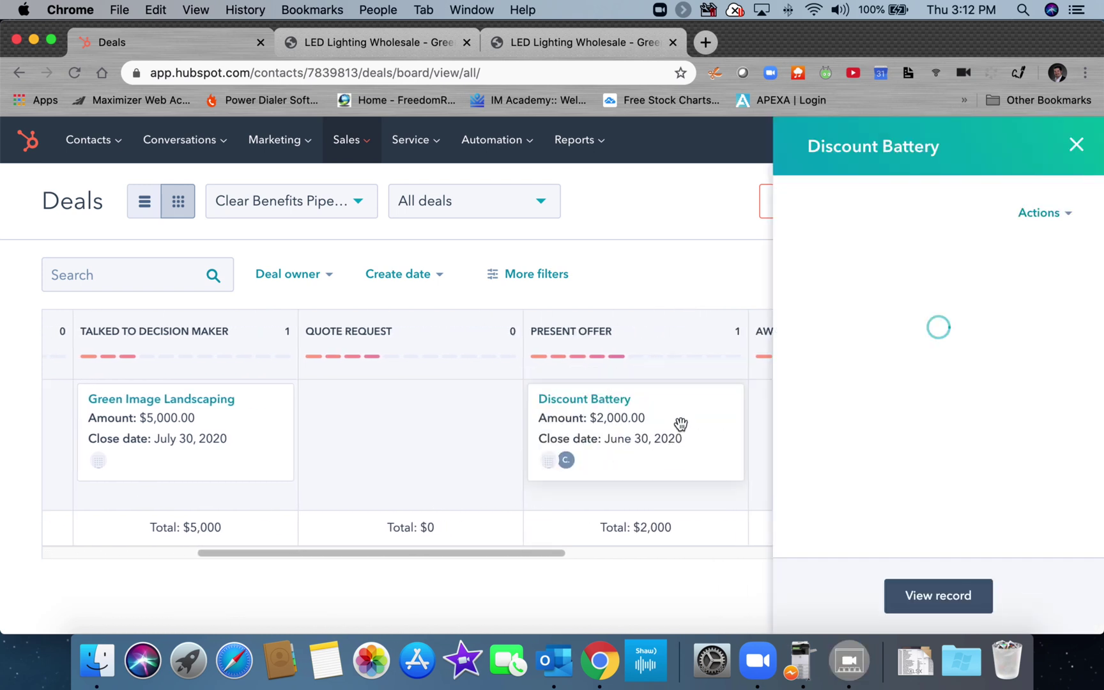
pyautogui.click(1076, 146)
pyautogui.moveTo(700, 440); pyautogui.dragTo(874, 434)
# Mark the Discount Battery deal as lost by moving it from Awaiting Decision to Closed/Lost
pyautogui.hscroll(10, 635, 485)
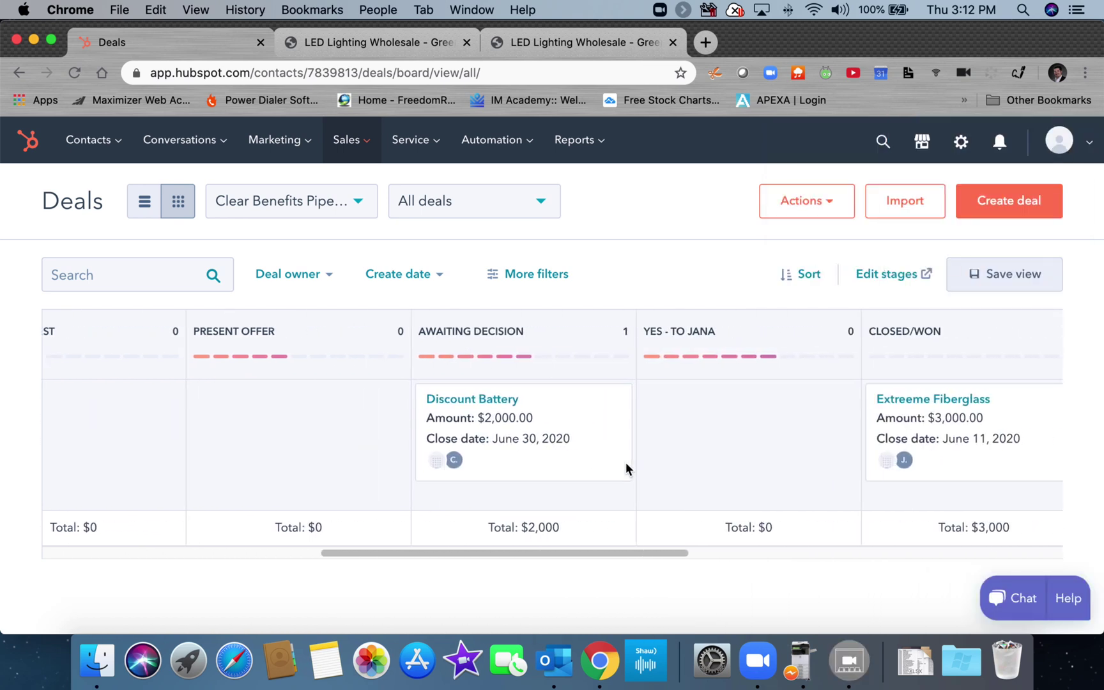
pyautogui.hscroll(5, 593, 470)
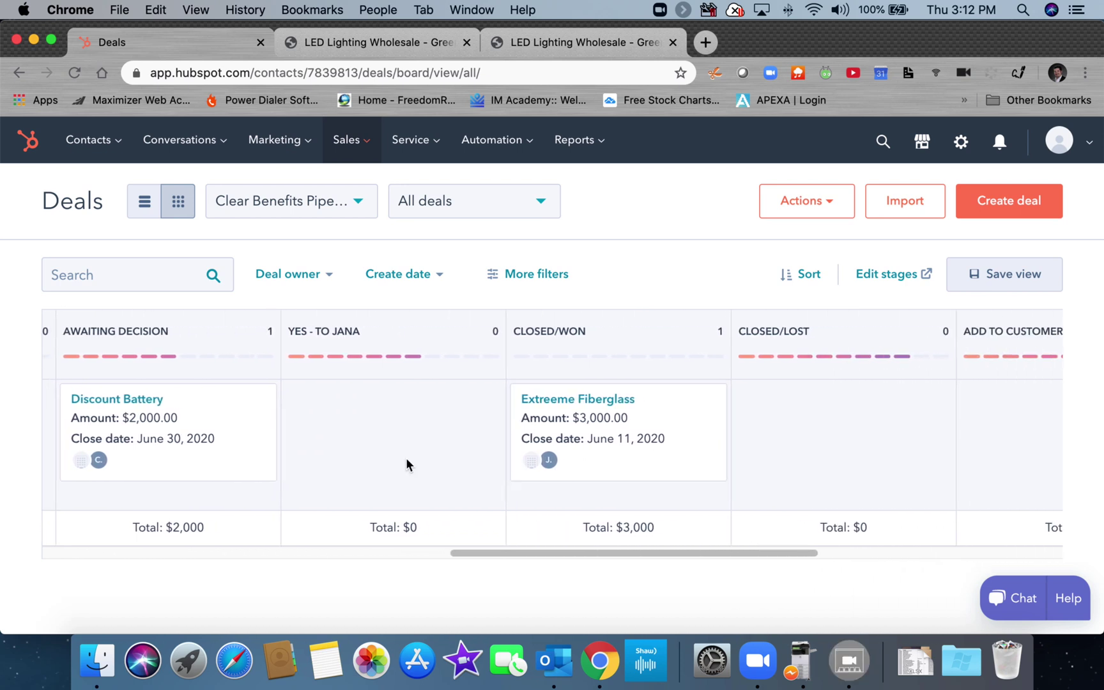
pyautogui.moveTo(195, 430); pyautogui.dragTo(847, 417)
pyautogui.hscroll(5, 825, 399)
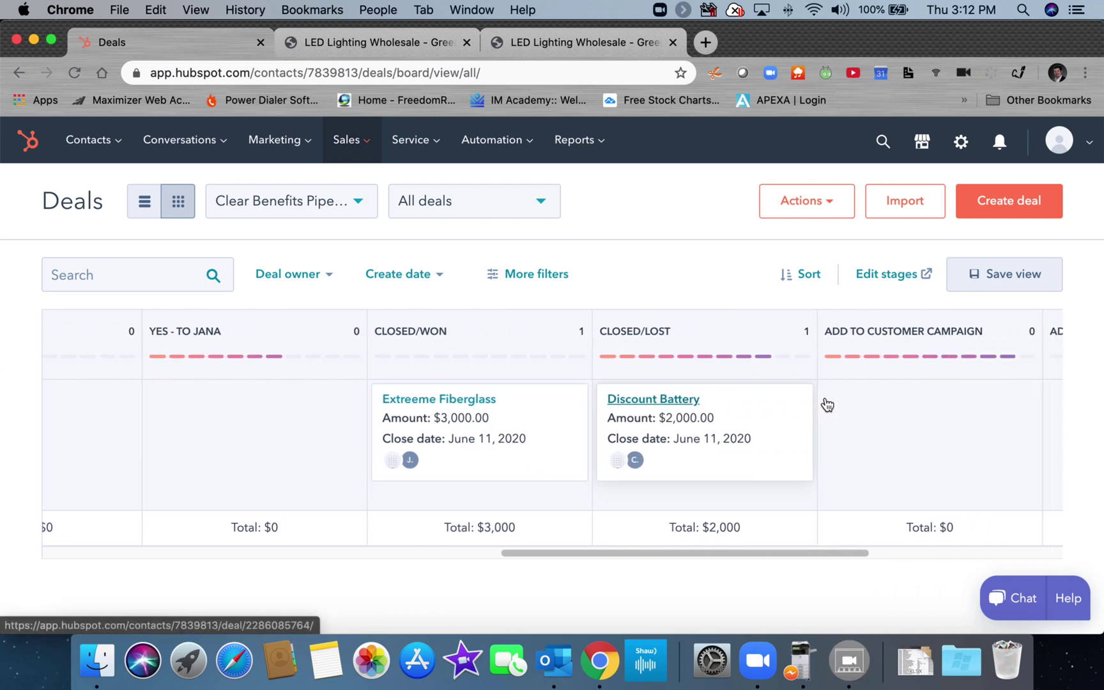
# Move the Discount Battery deal from Closed/Lost by way of Add to Prospect Campaign into the Delete Contact stage
pyautogui.hscroll(3, 825, 404)
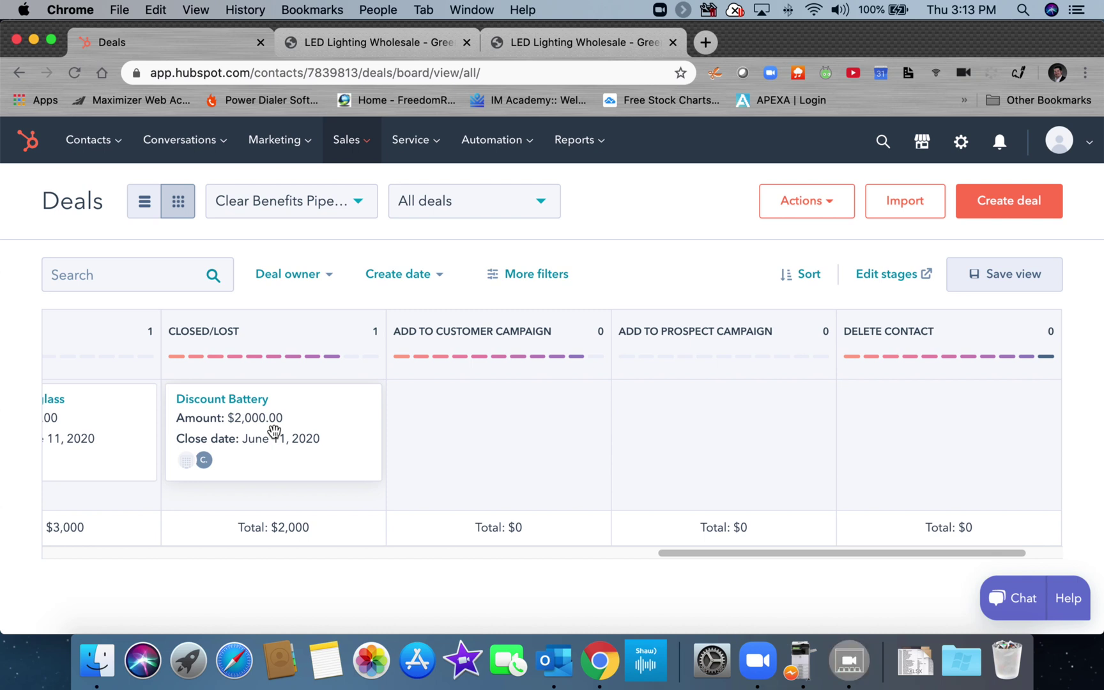
pyautogui.moveTo(274, 432); pyautogui.dragTo(725, 428)
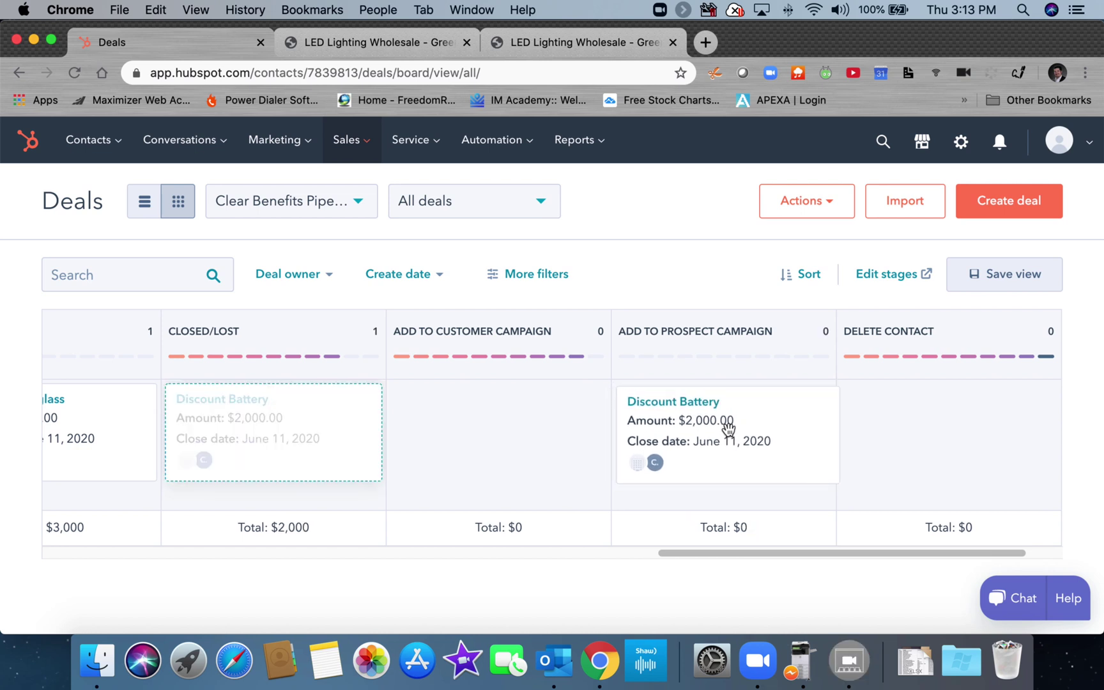
pyautogui.moveTo(729, 427); pyautogui.dragTo(959, 388)
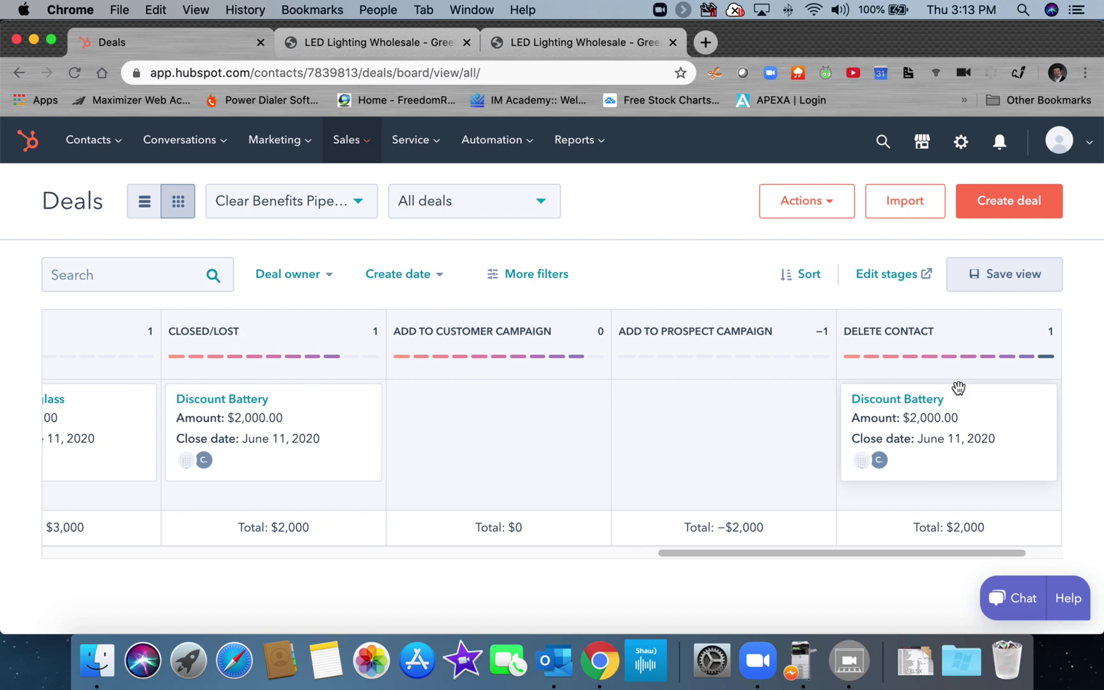
# Open the Green Image Landscaping deal from the Talked to Decision Maker stage and look through its deal properties
pyautogui.hscroll(-15, 958, 388)
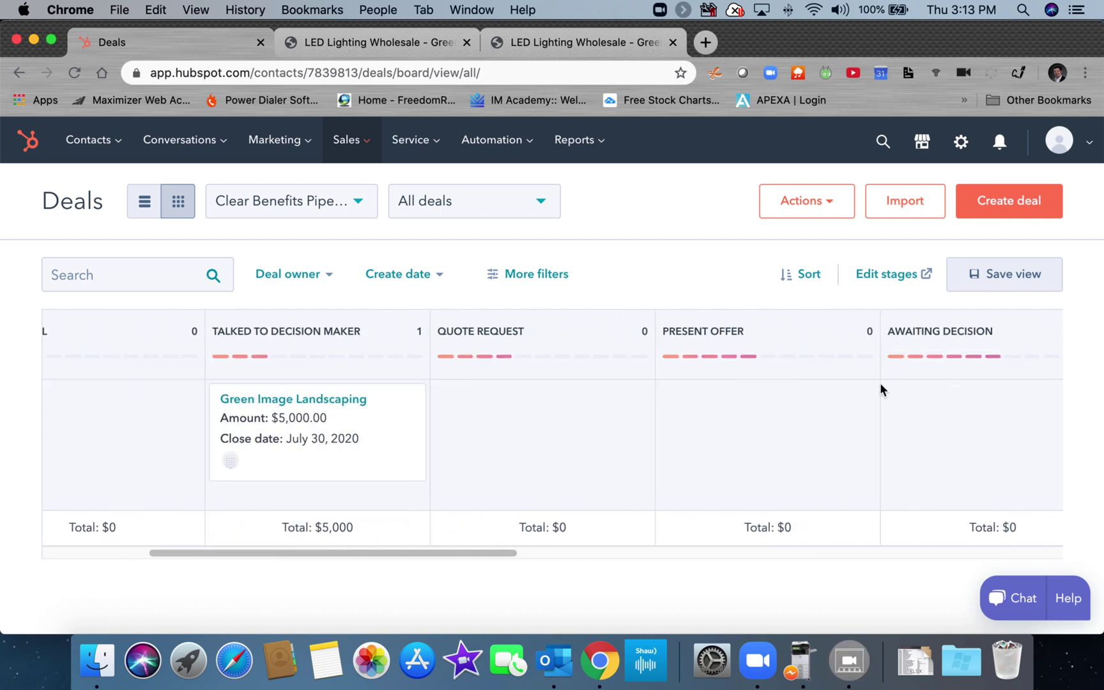
pyautogui.hscroll(15, 880, 382)
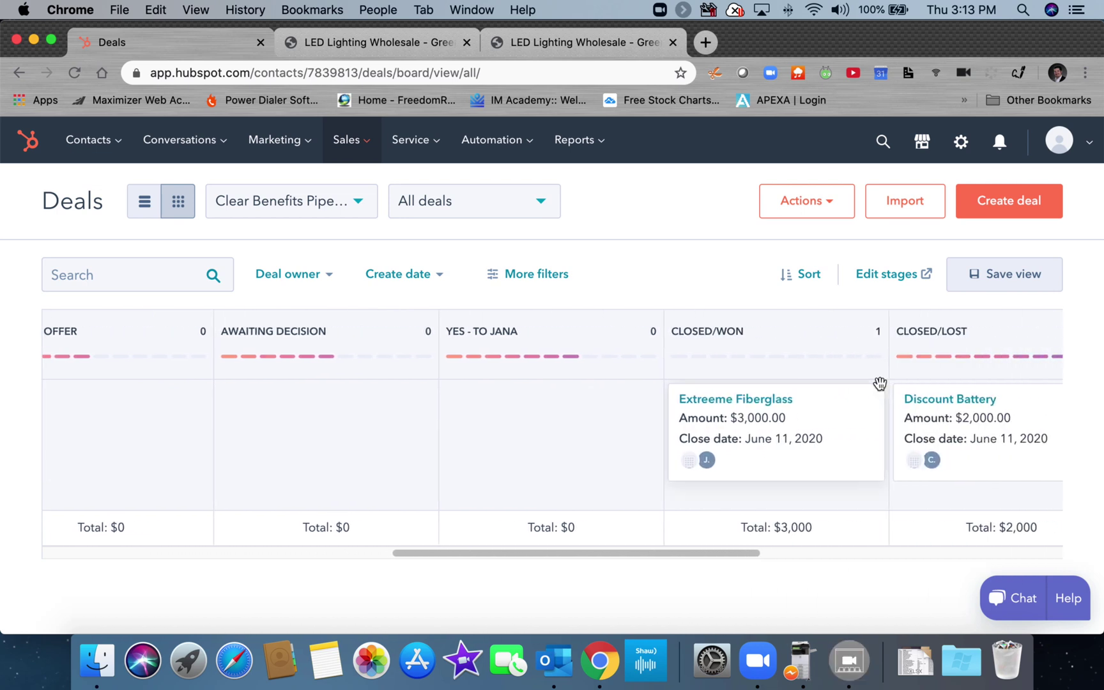
pyautogui.hscroll(-15, 879, 383)
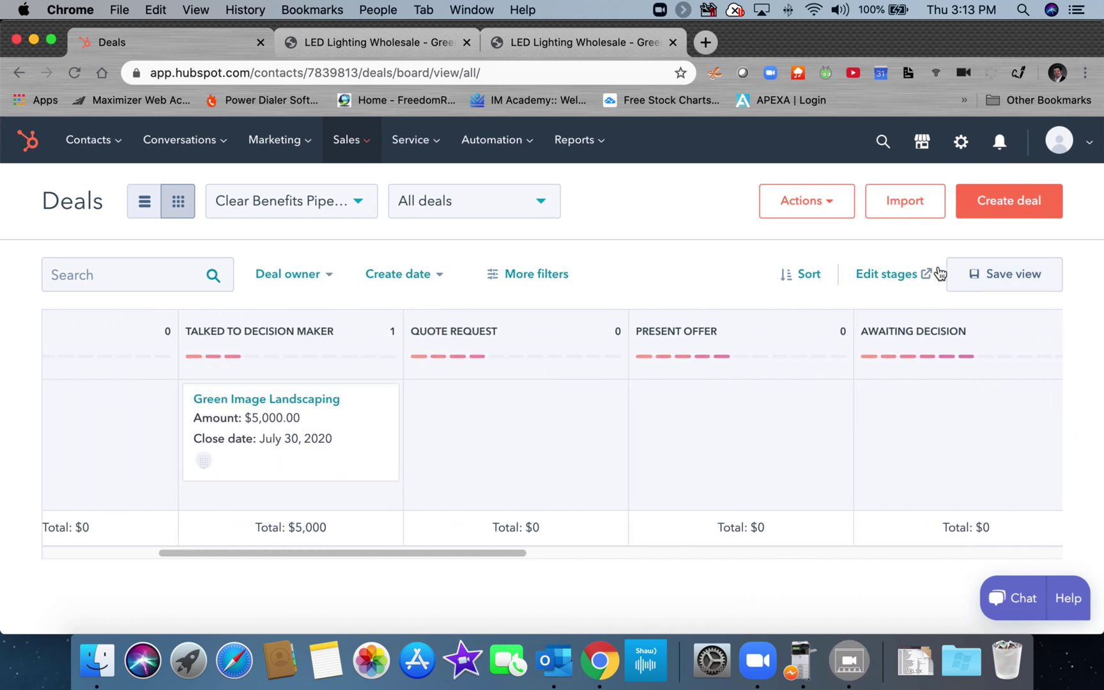
pyautogui.click(325, 404)
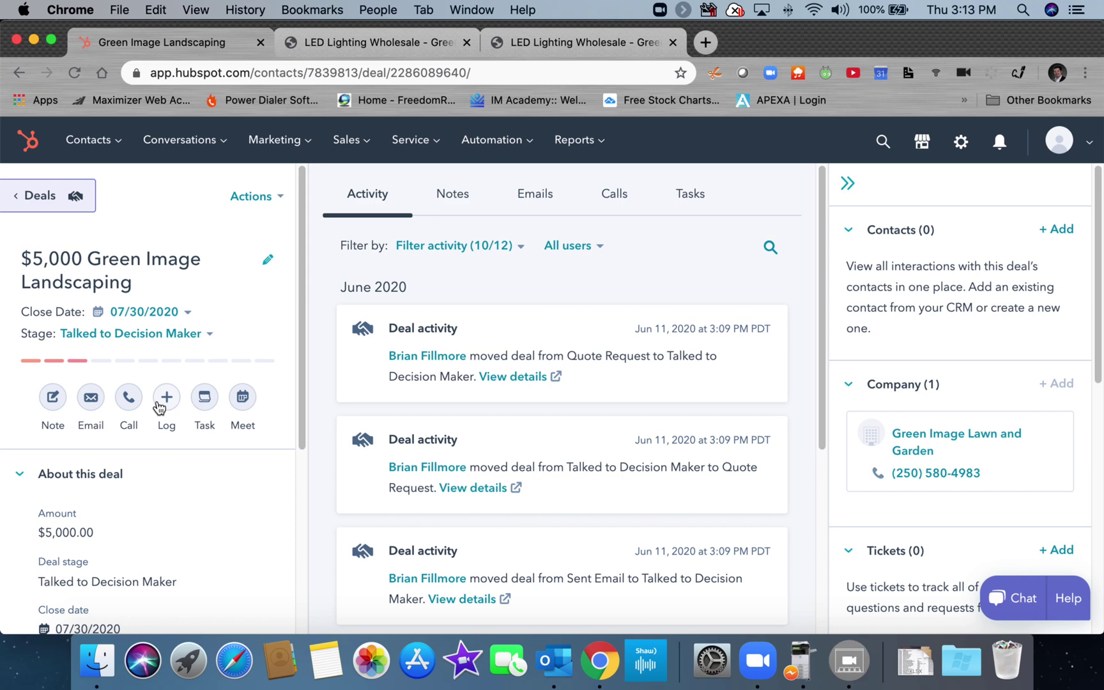
pyautogui.scroll(-3, 159, 407)
pyautogui.scroll(-2, 159, 407)
pyautogui.scroll(5, 157, 400)
pyautogui.scroll(-3, 586, 457)
pyautogui.scroll(3, 586, 457)
pyautogui.scroll(-3, 586, 457)
pyautogui.scroll(3, 586, 458)
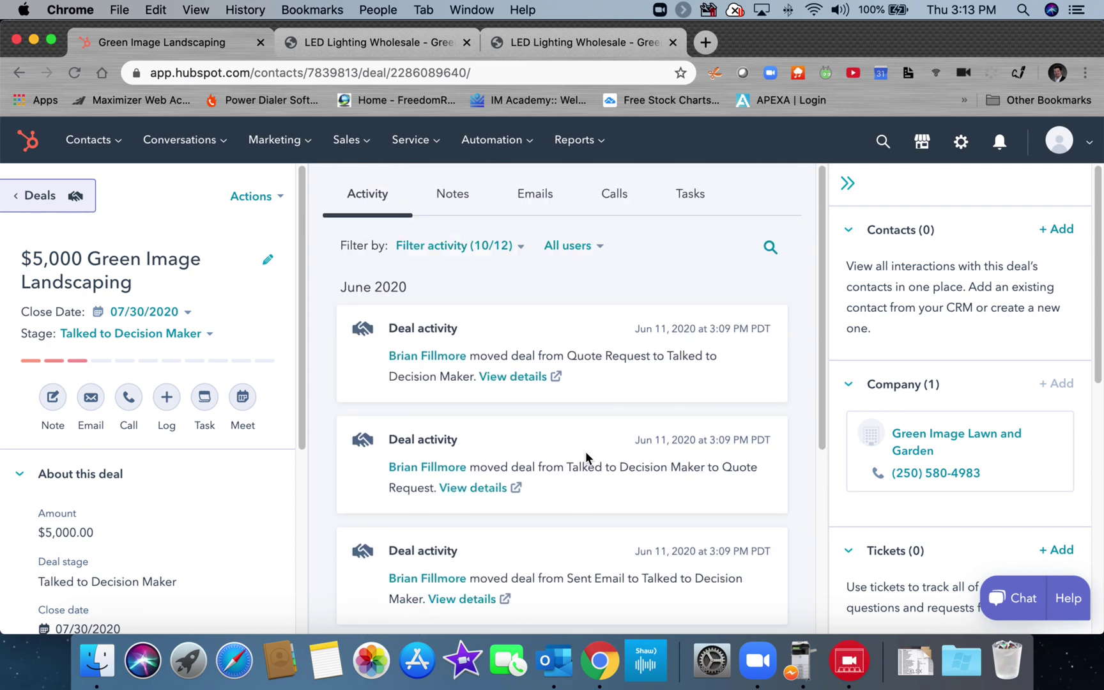
# Review the deal's notes, emails, calls, tasks and activity history, and look over its associated records
pyautogui.click(456, 199)
pyautogui.click(532, 203)
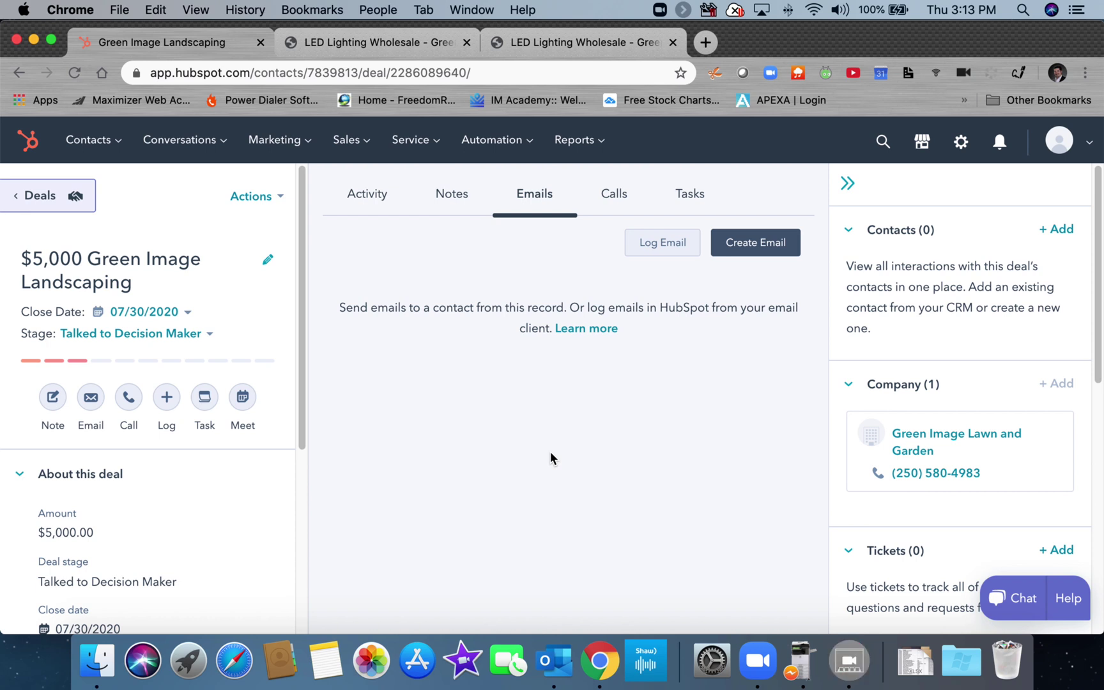
pyautogui.click(618, 196)
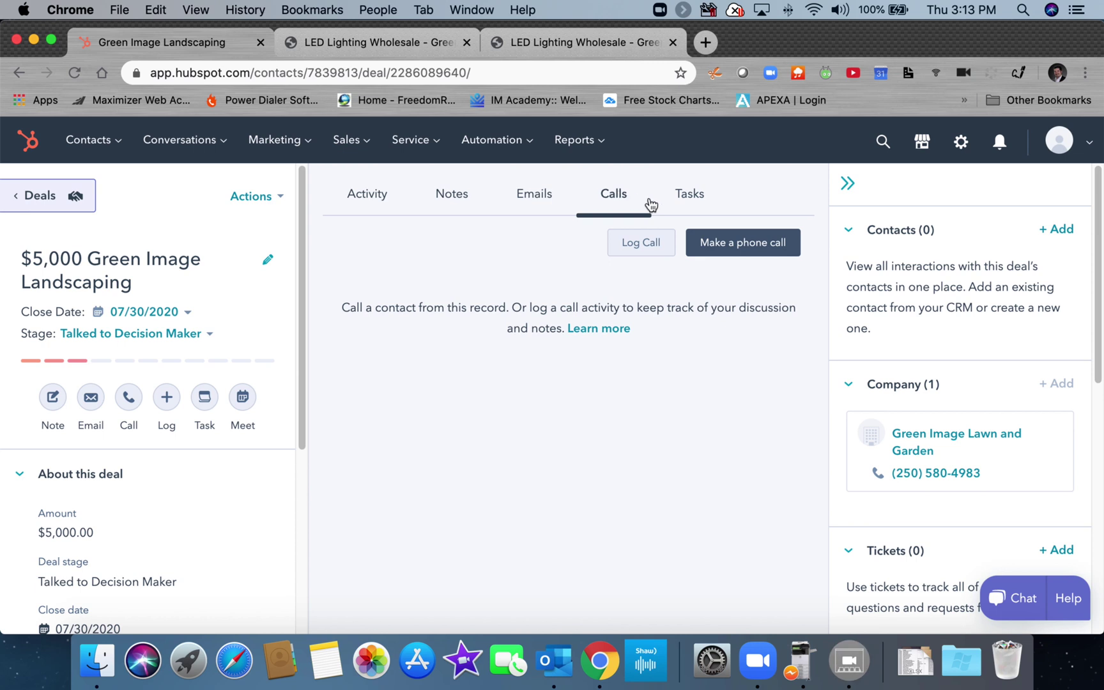
pyautogui.click(703, 202)
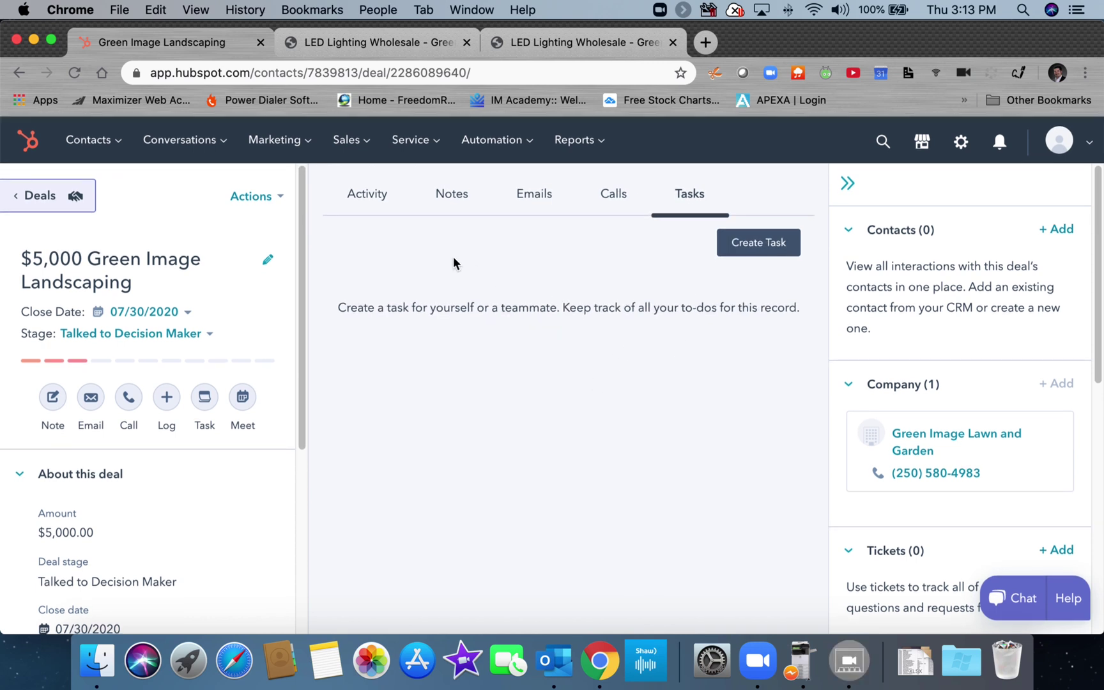
pyautogui.click(378, 202)
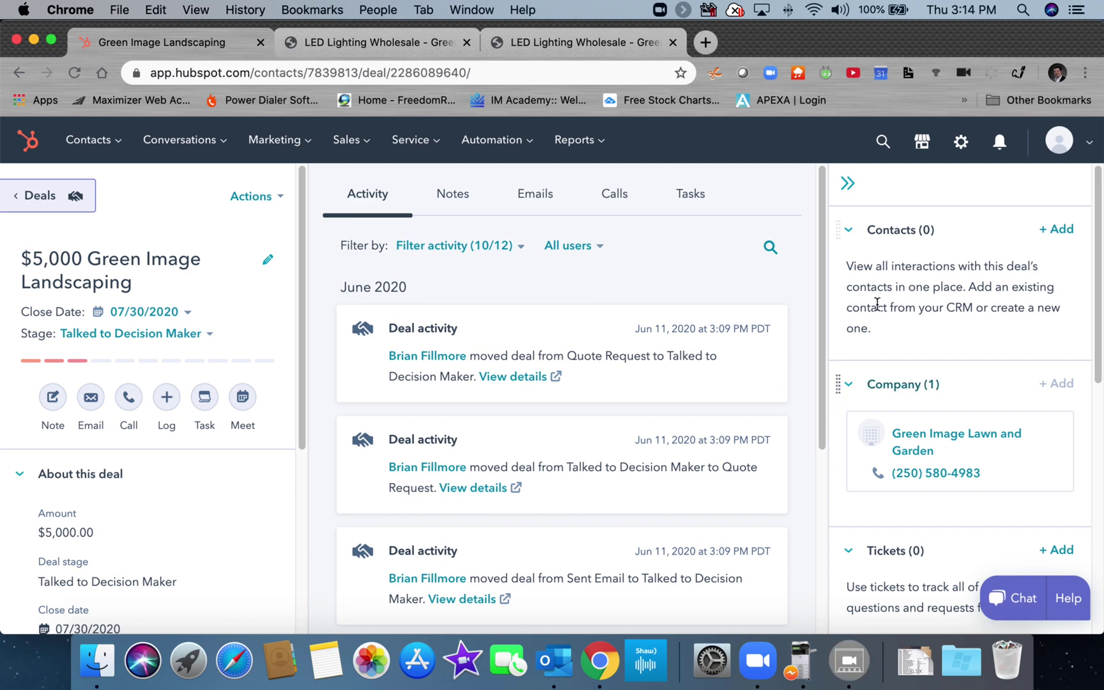
pyautogui.scroll(-5, 949, 320)
pyautogui.scroll(5, 950, 323)
# Open the list of all contacts and browse through its entries
pyautogui.click(109, 148)
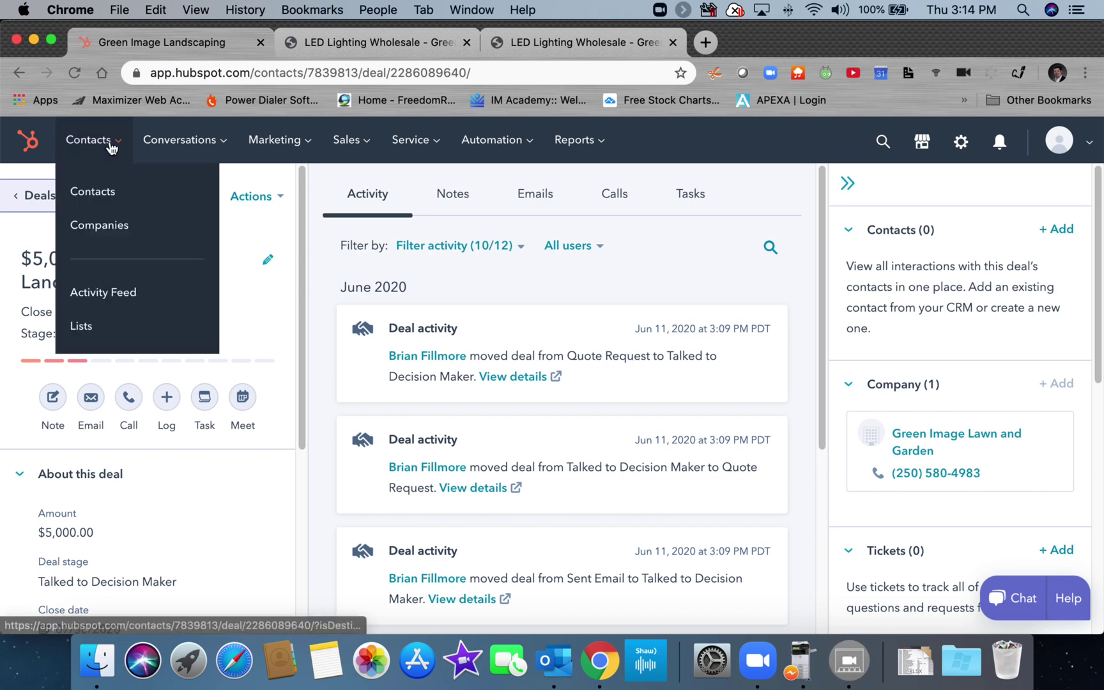
pyautogui.click(107, 198)
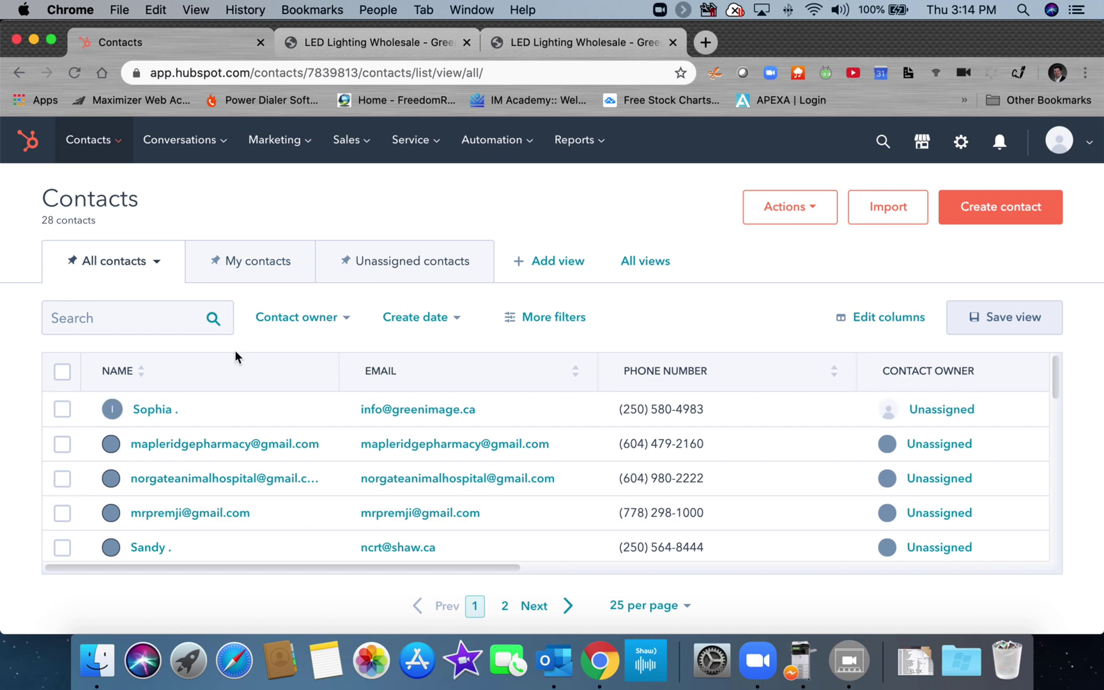
pyautogui.scroll(-5, 258, 416)
pyautogui.scroll(-3, 258, 417)
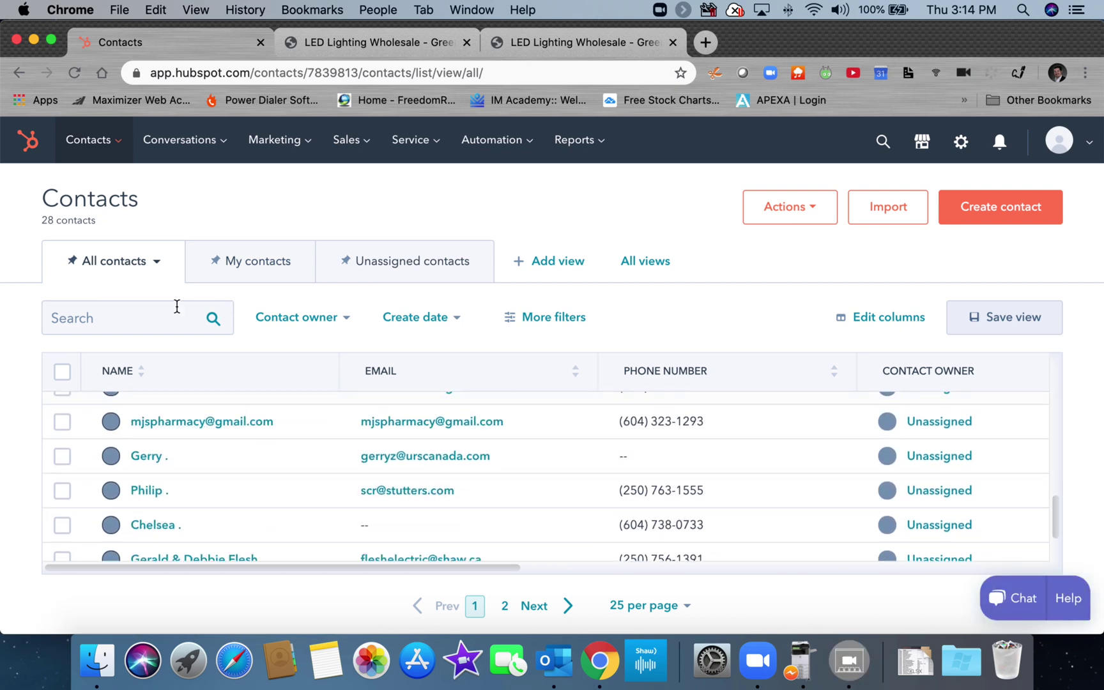
# Switch to the list of all companies and browse through its entries
pyautogui.click(96, 151)
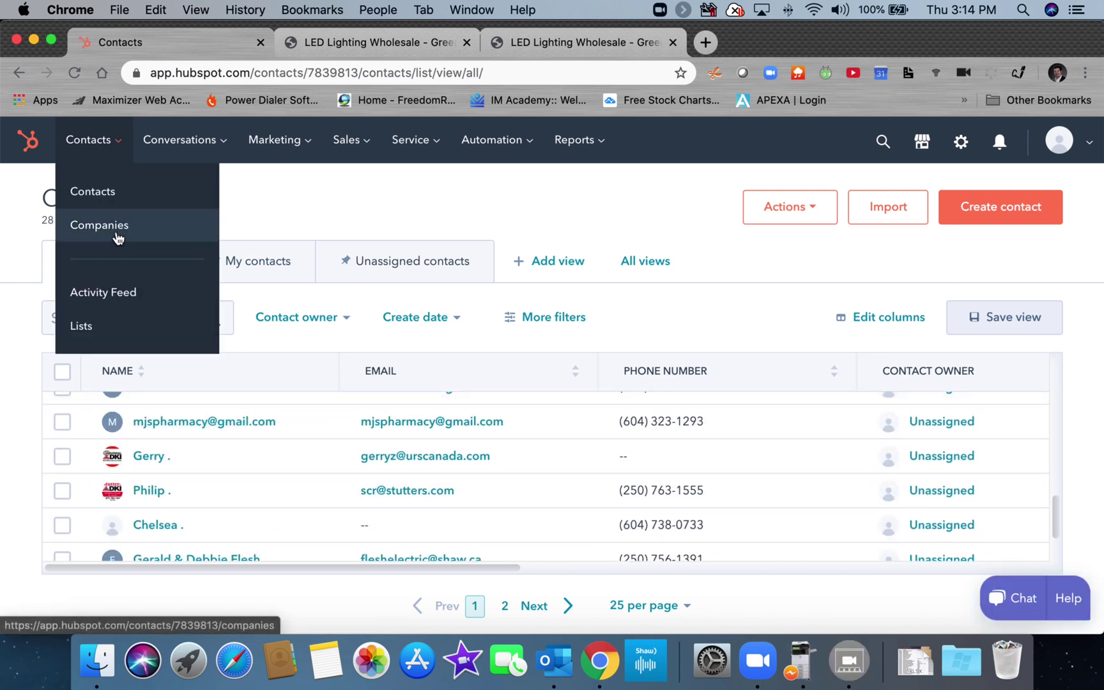
pyautogui.click(116, 238)
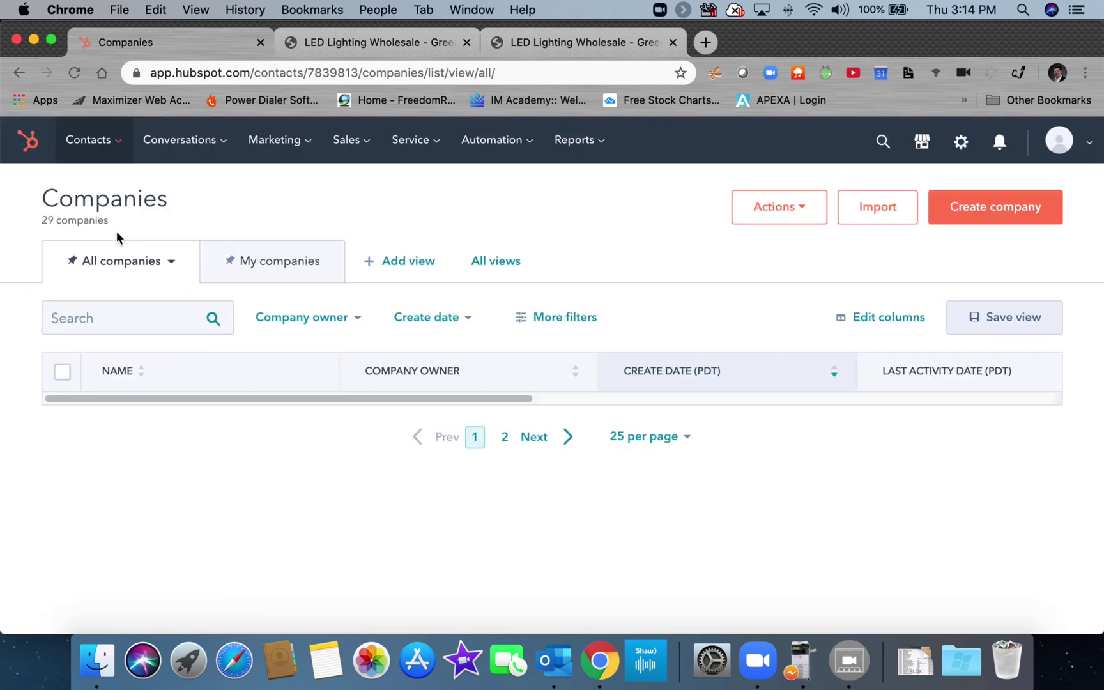
pyautogui.scroll(-5, 231, 456)
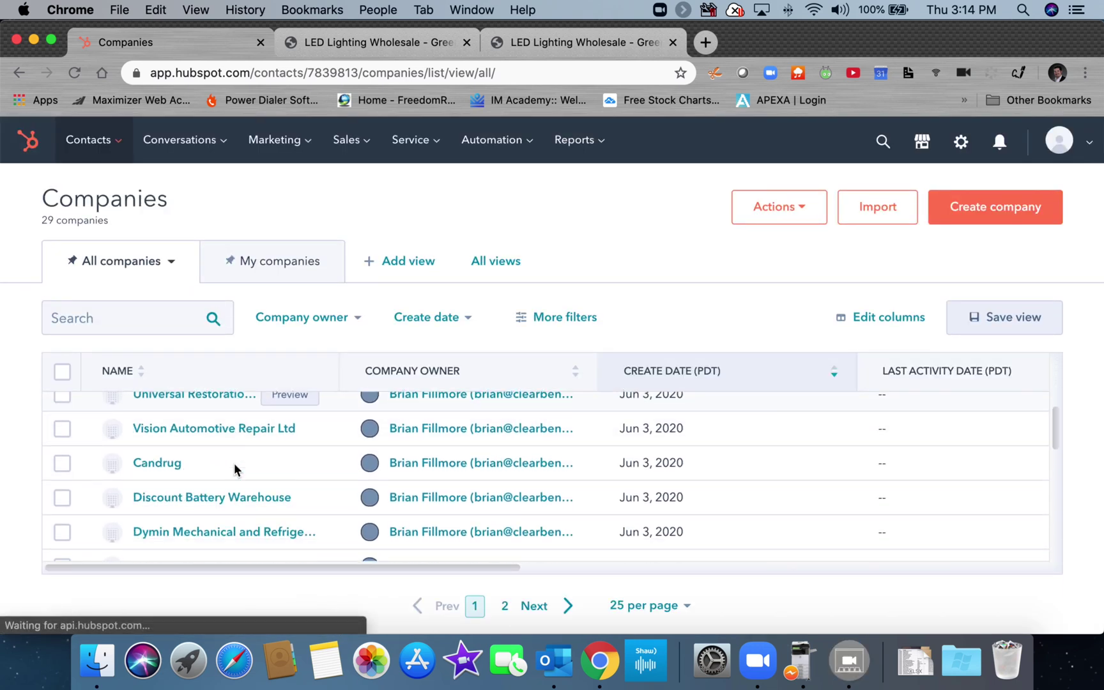
pyautogui.scroll(3, 234, 466)
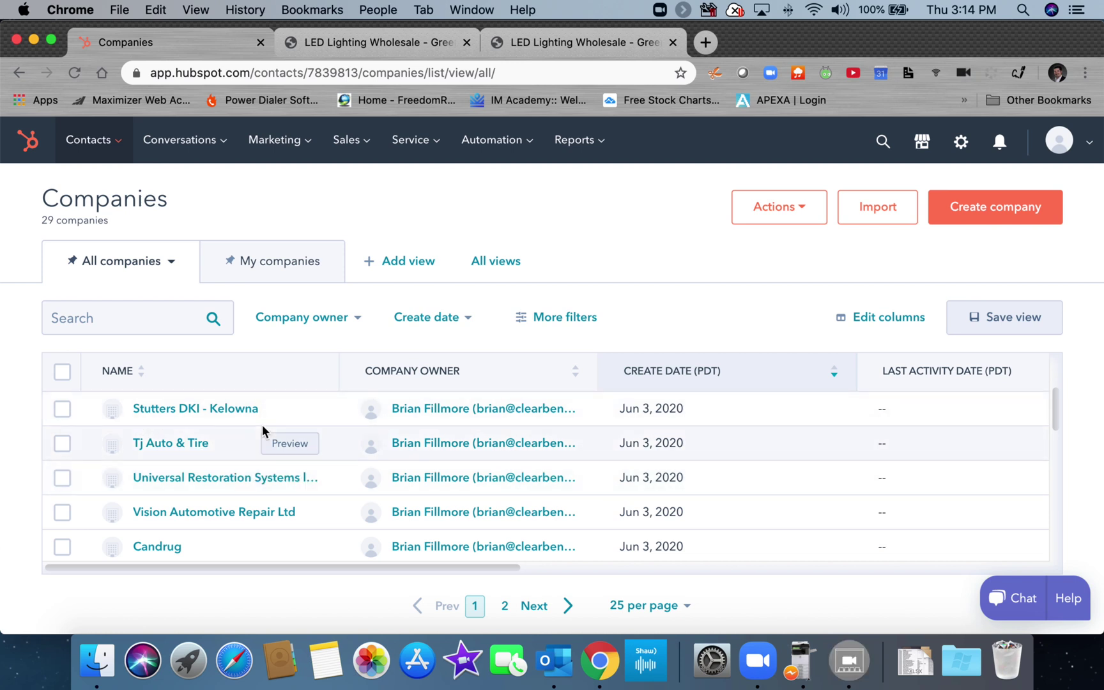
# Open the Universal Restoration Systems company record and read its associations from the account overview down to the attachments
pyautogui.click(235, 487)
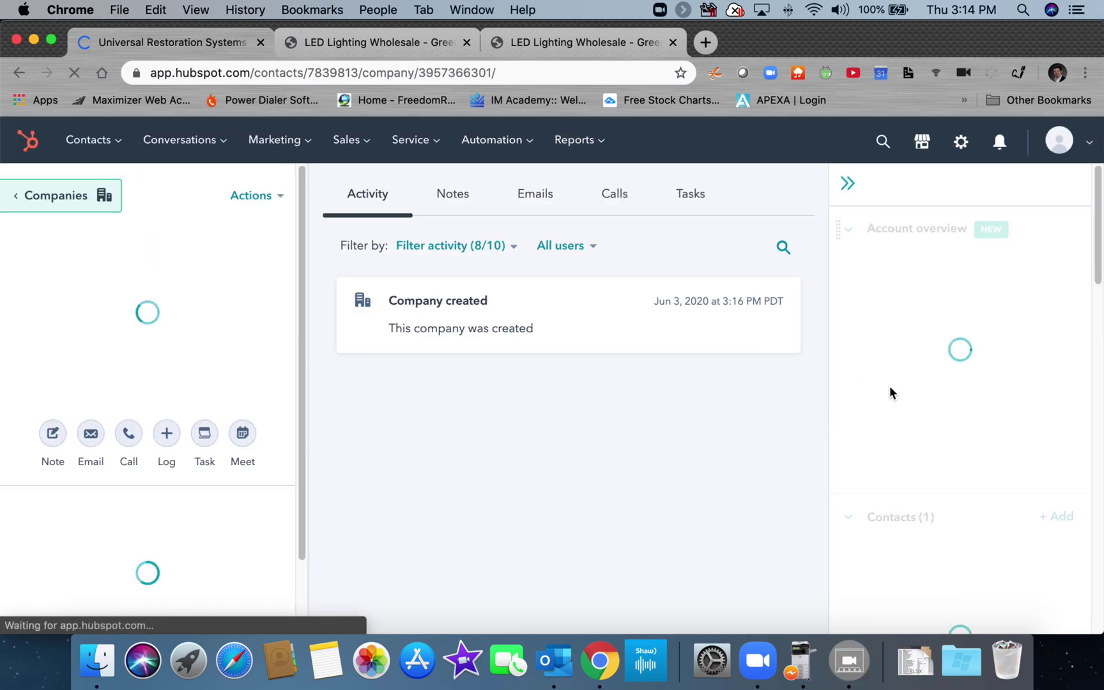
pyautogui.scroll(-10, 922, 343)
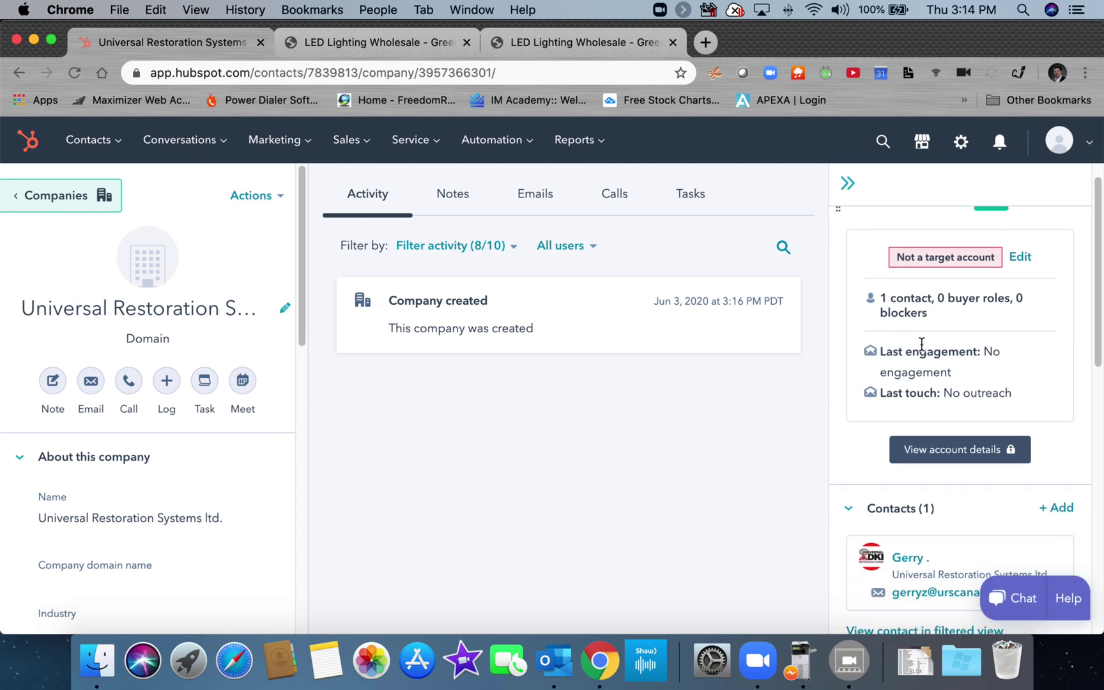
pyautogui.scroll(-5, 922, 348)
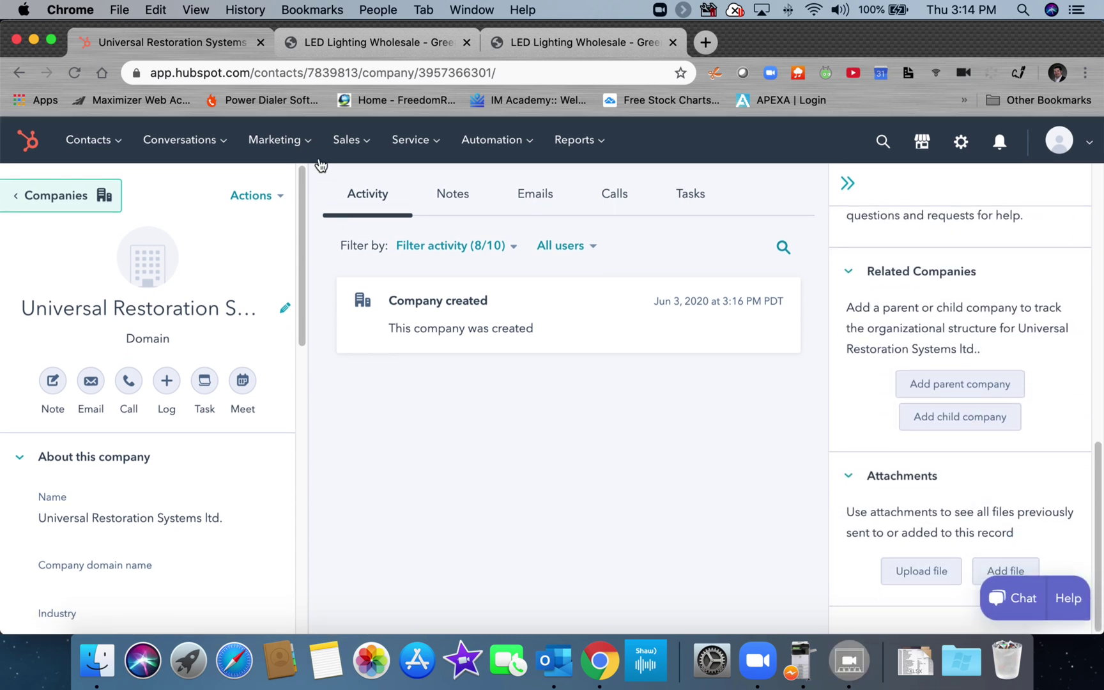
# Return to the deals board and look across its pipeline stages, ending at New Lead
pyautogui.moveTo(353, 147)
pyautogui.click(351, 194)
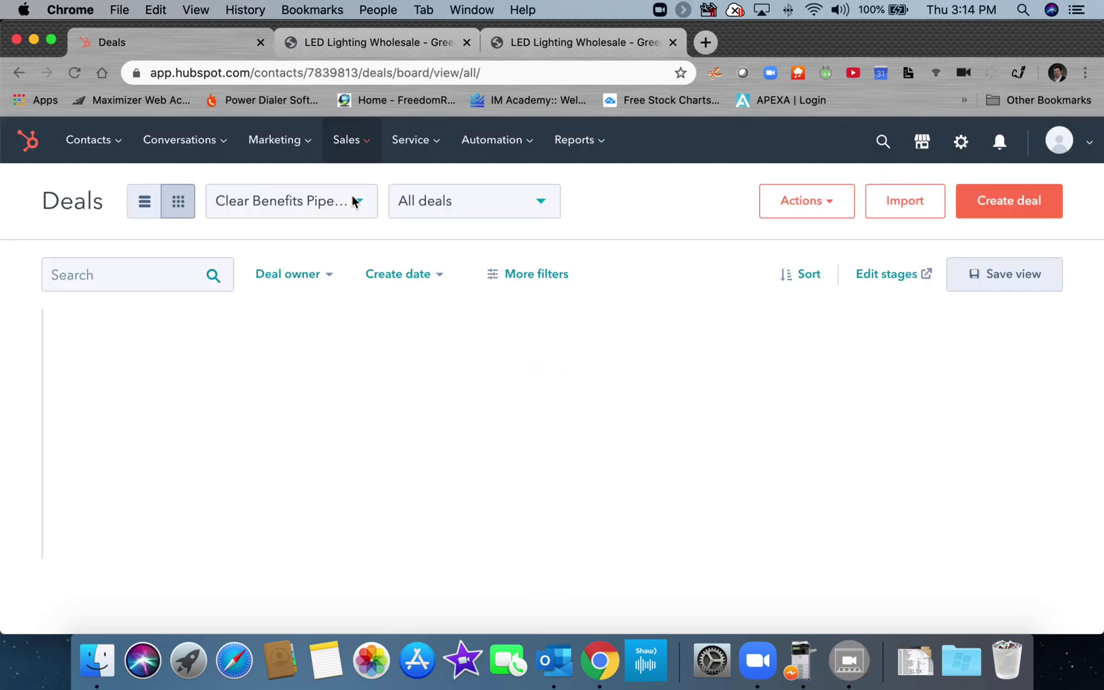
pyautogui.hscroll(15, 393, 417)
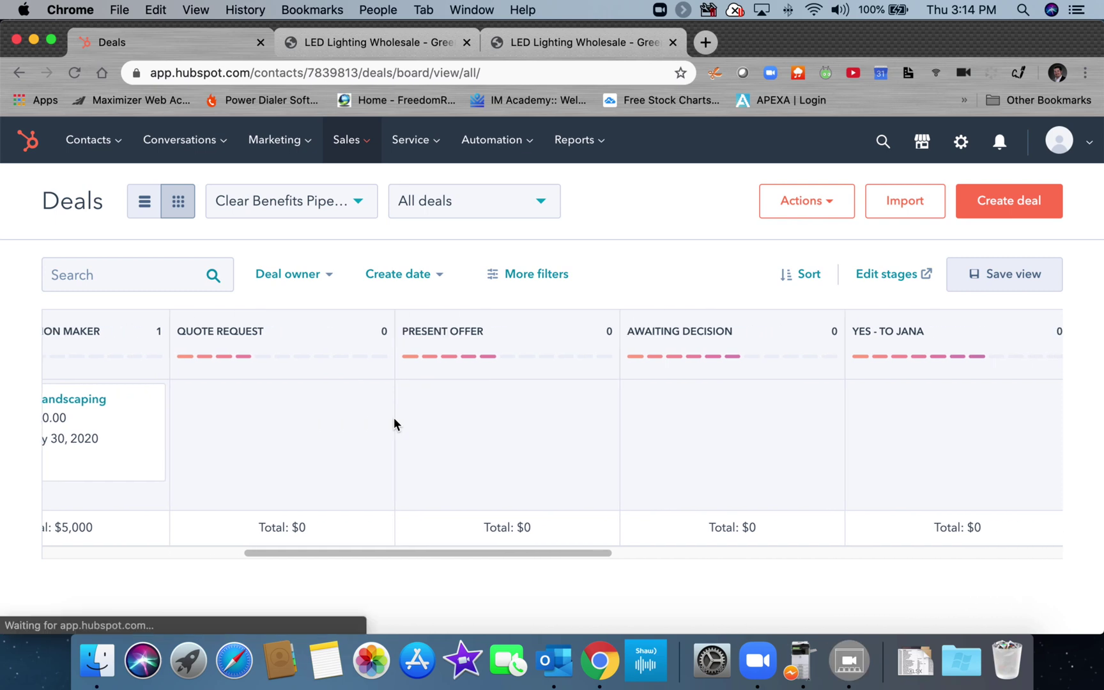
pyautogui.hscroll(5, 394, 417)
pyautogui.hscroll(-15, 393, 417)
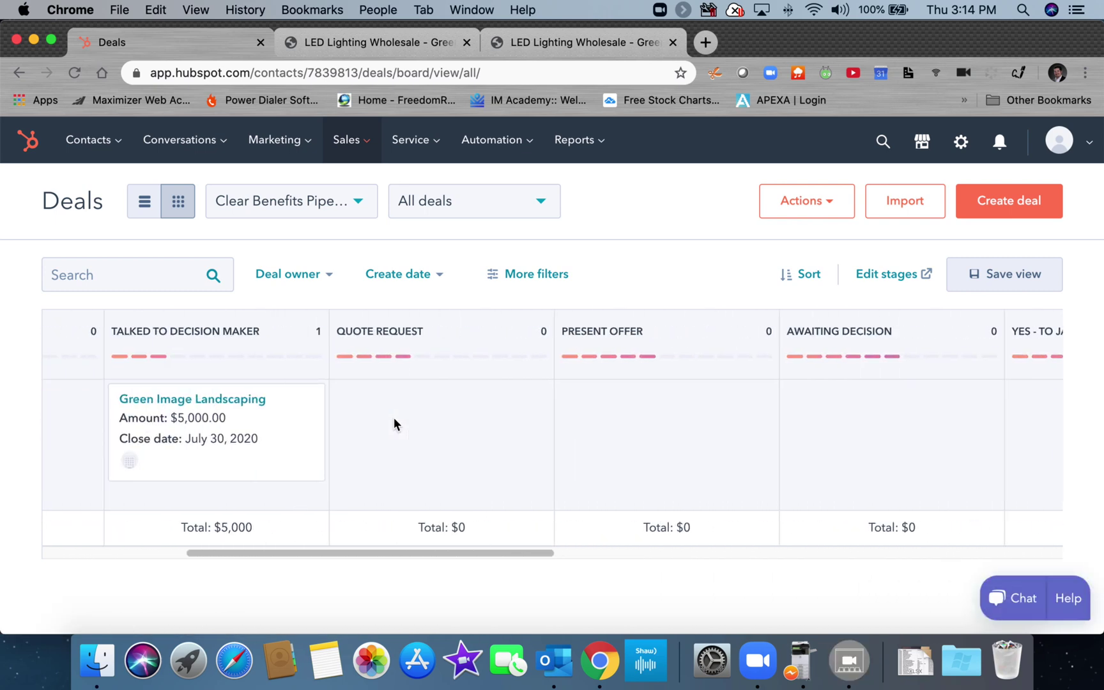
pyautogui.hscroll(-5, 586, 432)
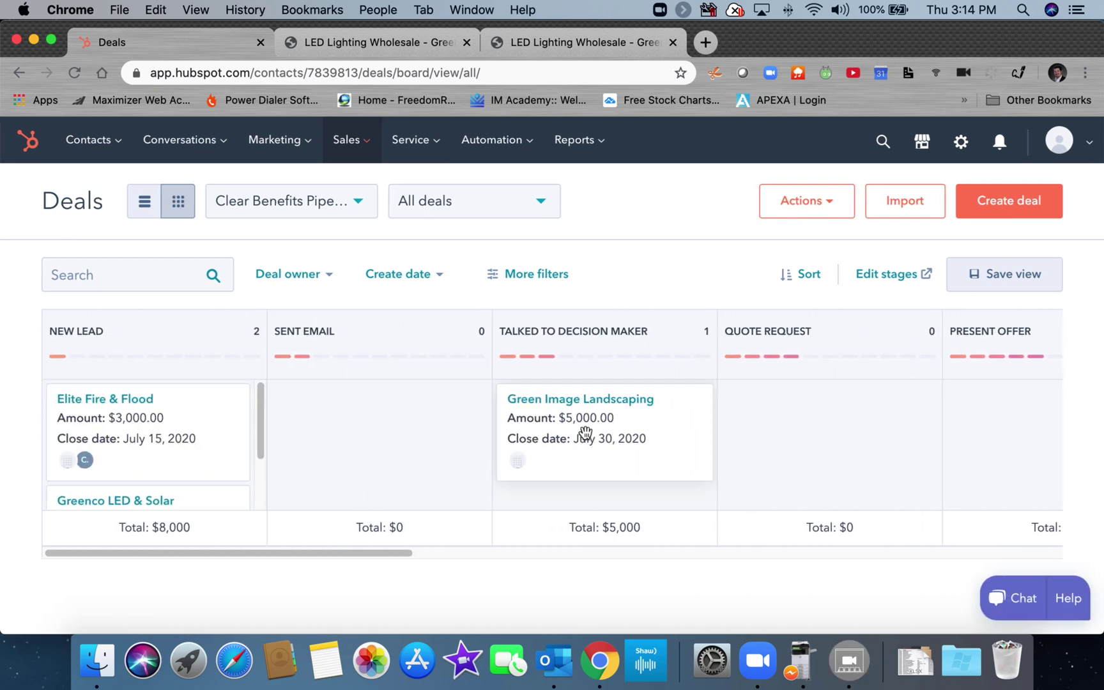